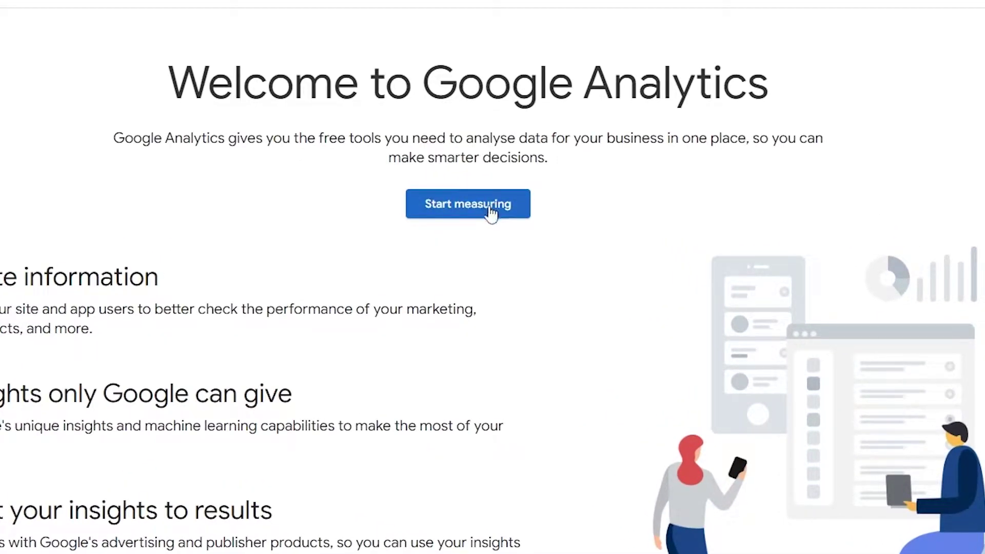
Start a new Analytics account named Continuum, sharing data with Google products and services.
left_click(482, 213)
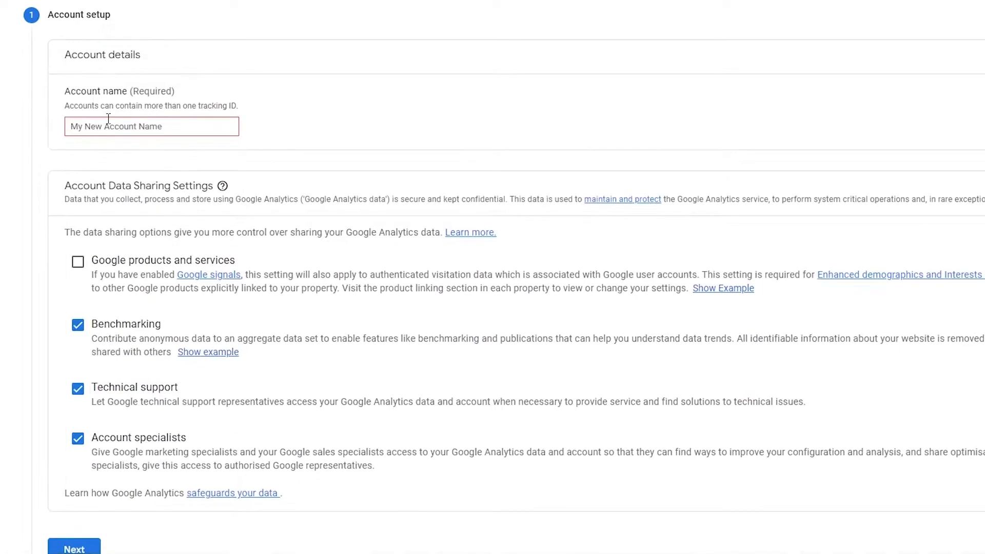
left_click(108, 118)
type("Continuum")
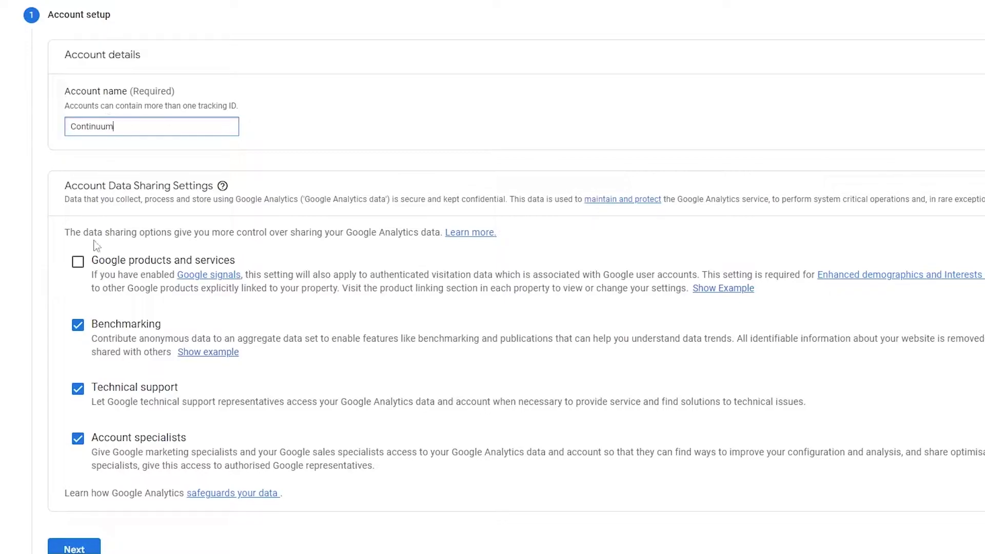
scroll(129, 132, "down", 1)
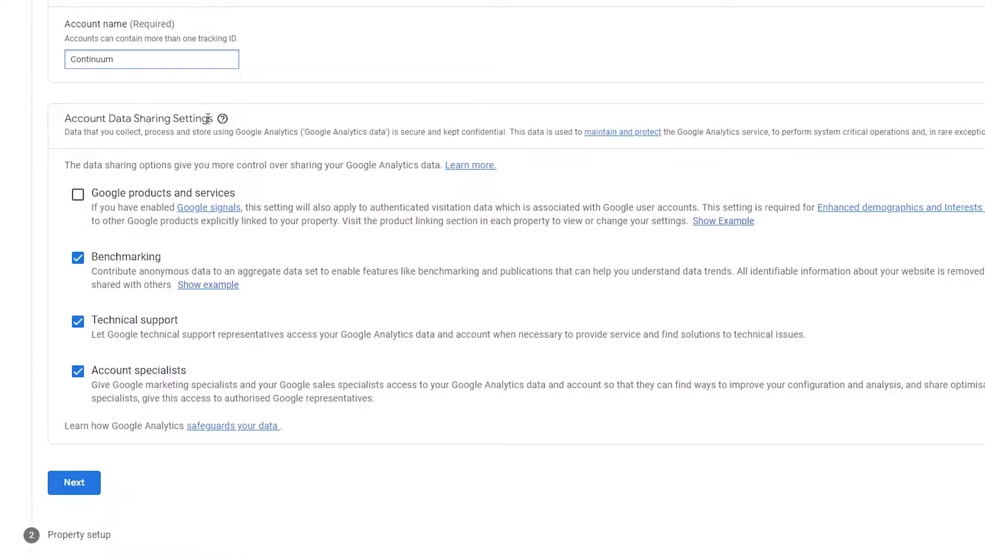
scroll(208, 118, "down", 1)
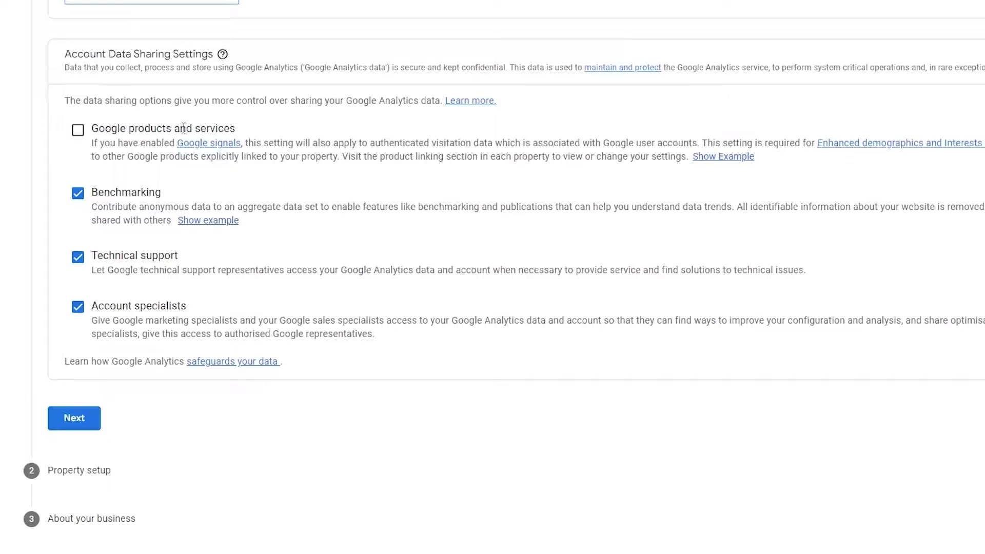
left_click(79, 131)
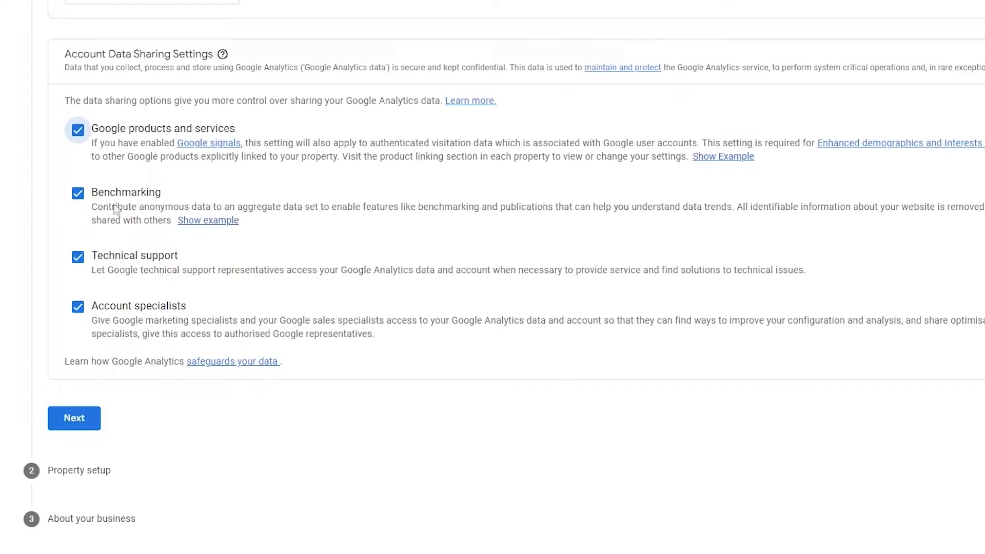
left_click(91, 415)
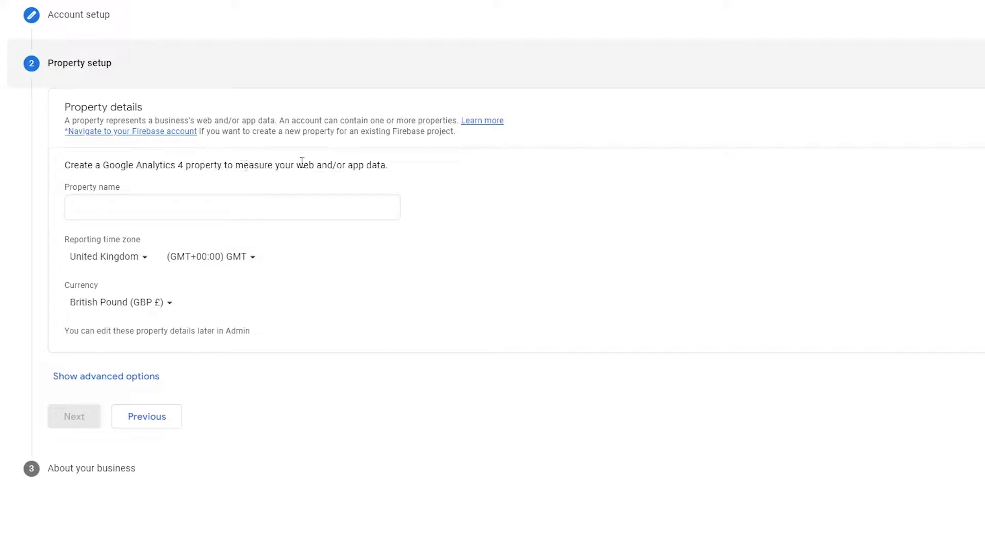
Name the property TSGtoutorials, with Pakistan time zone and US Dollar currency.
left_click(177, 213)
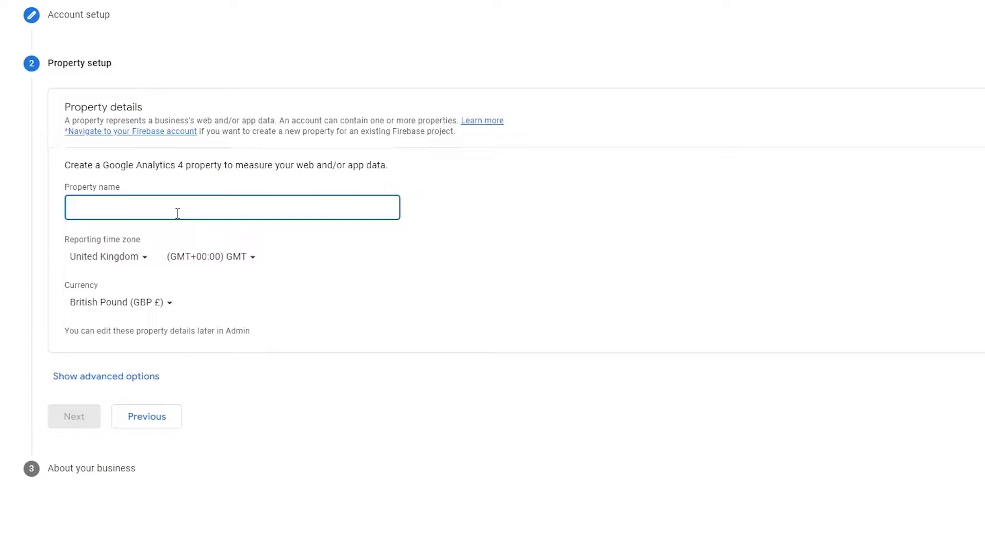
type("TSGtoutori")
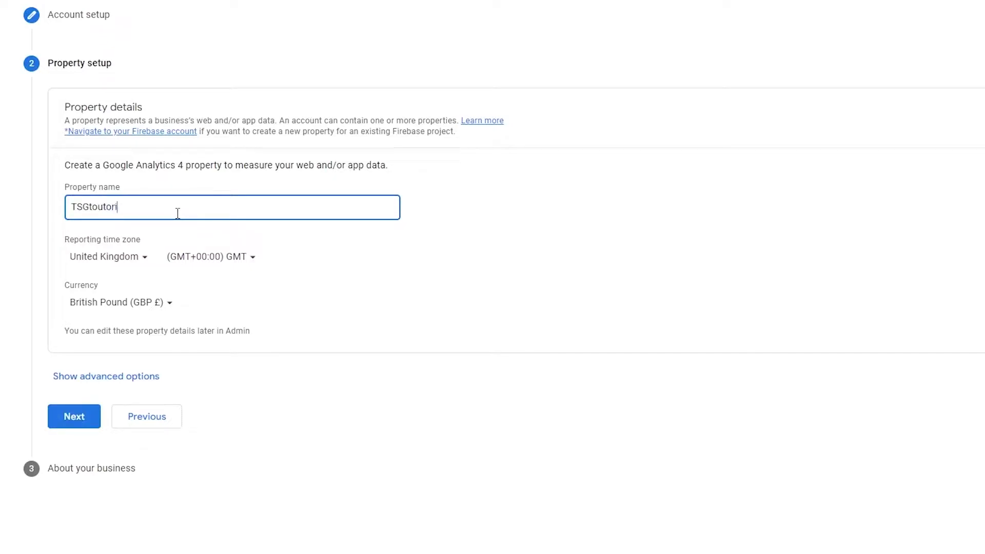
type("als")
left_click(134, 260)
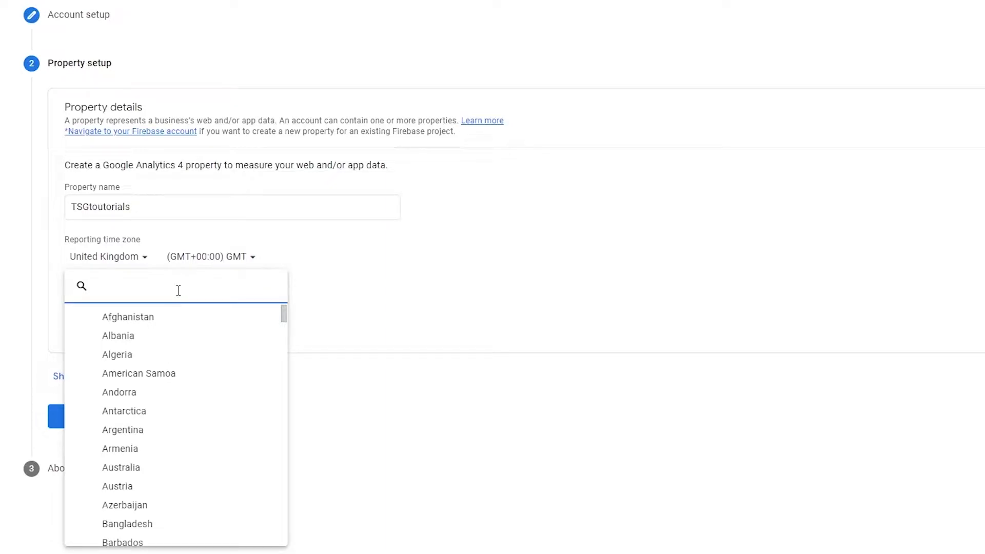
type("p")
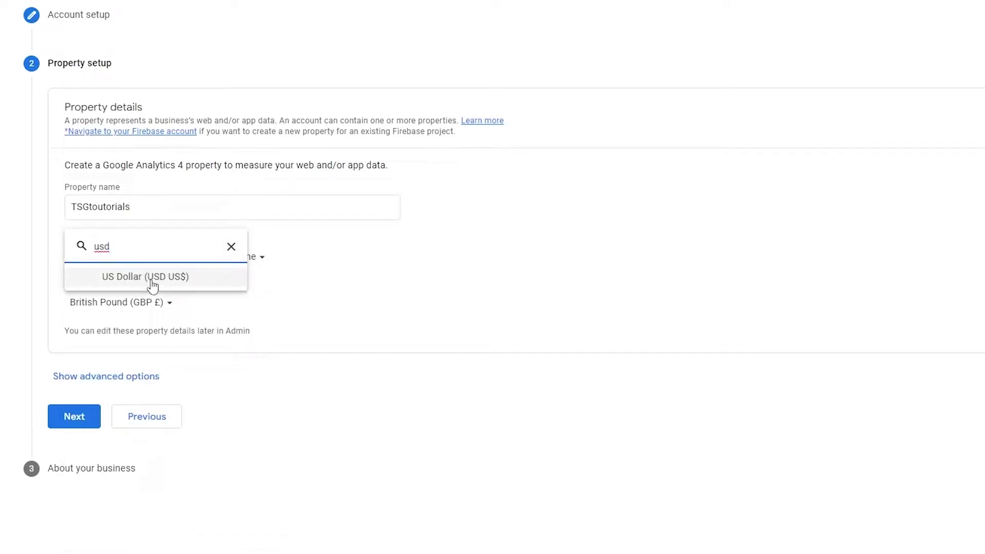
left_click(153, 286)
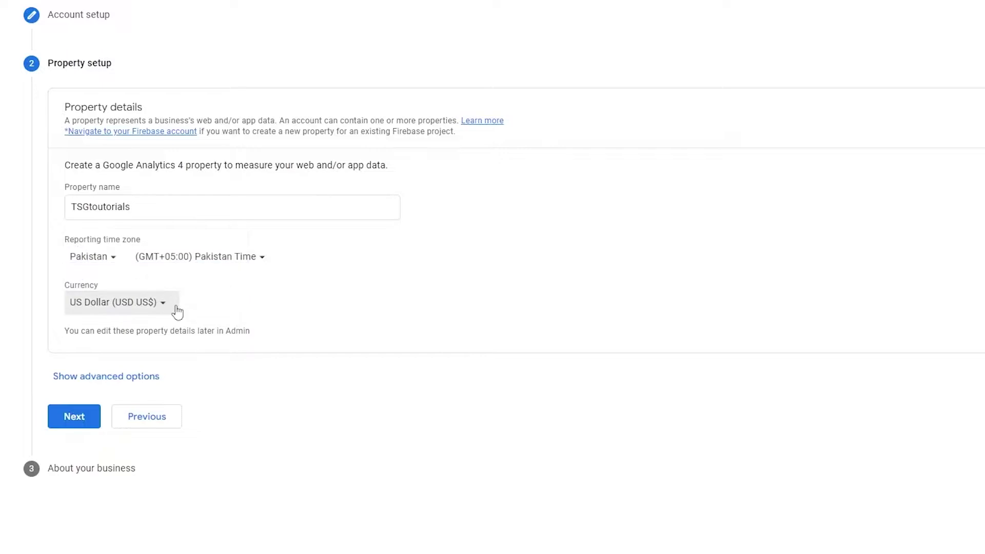
left_click(96, 406)
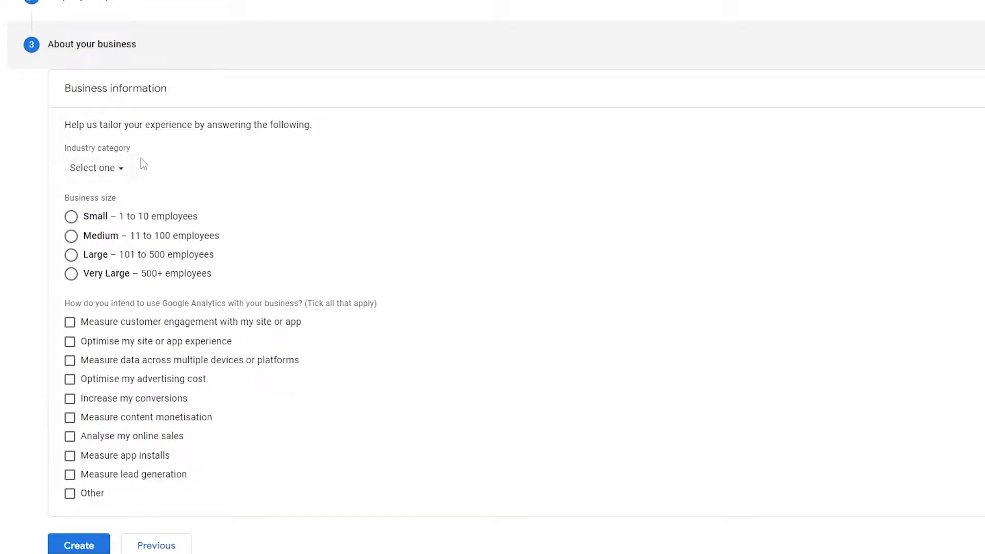
Set the industry category to Online Communities and the business size to Small.
left_click(121, 171)
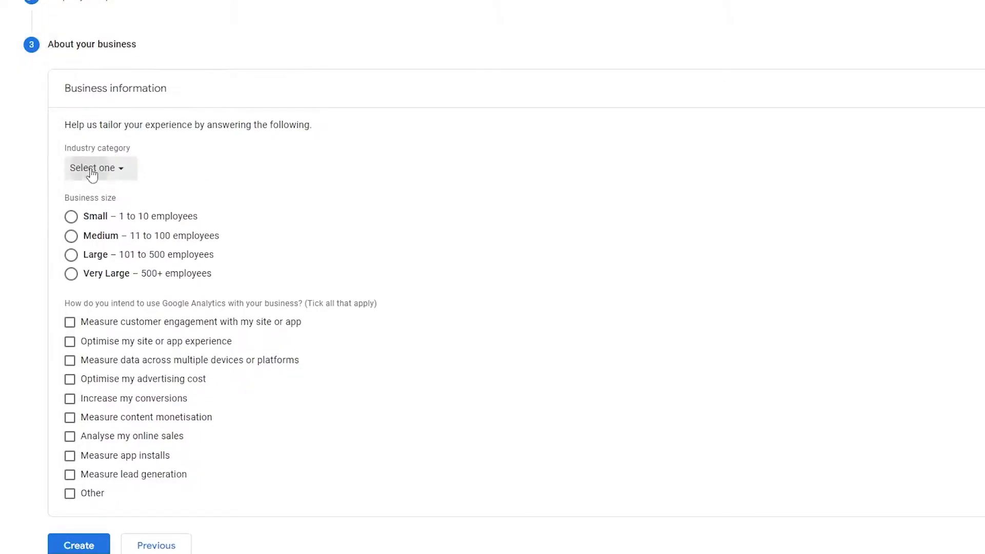
scroll(136, 347, "down", 5)
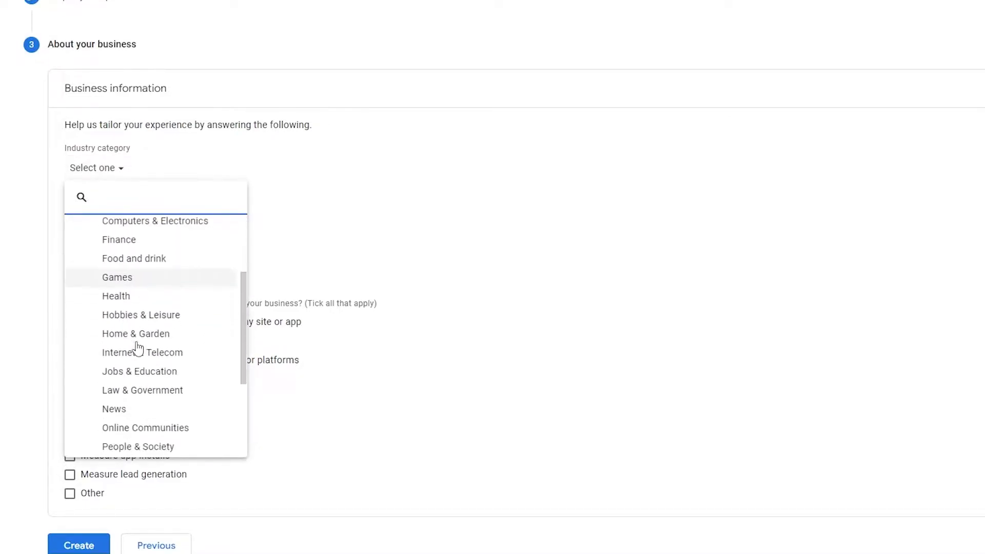
scroll(137, 354, "up", 4)
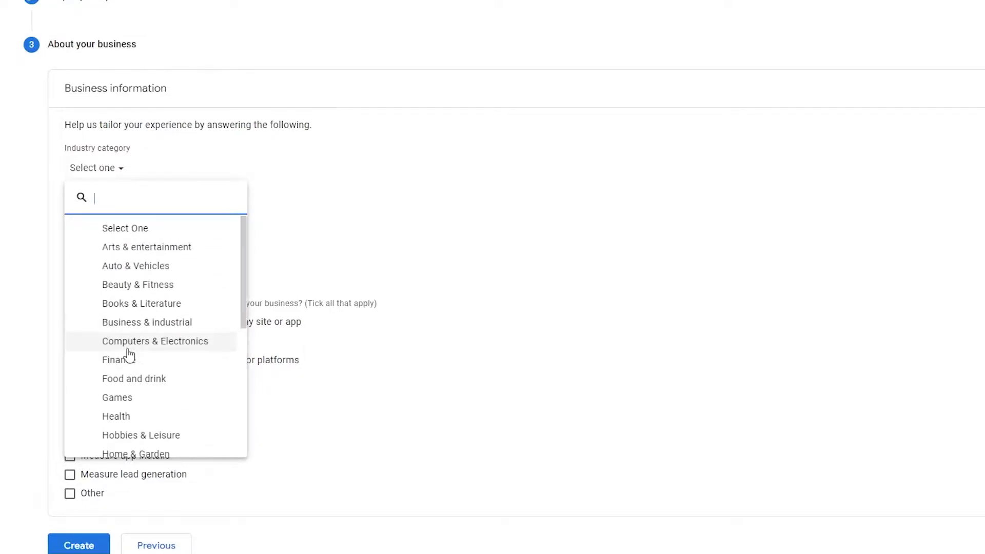
scroll(134, 349, "down", 1)
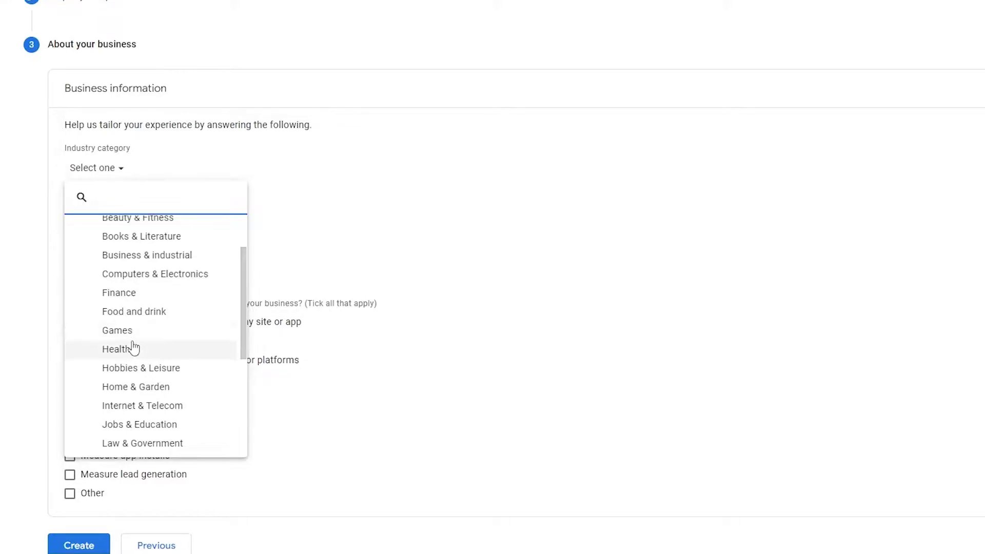
scroll(133, 359, "down", 4)
left_click(216, 287)
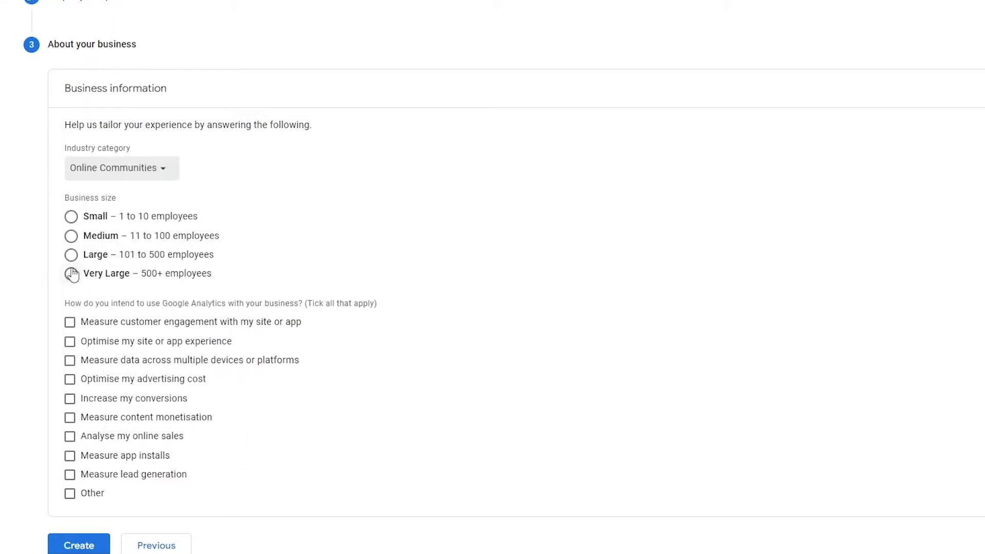
left_click(72, 216)
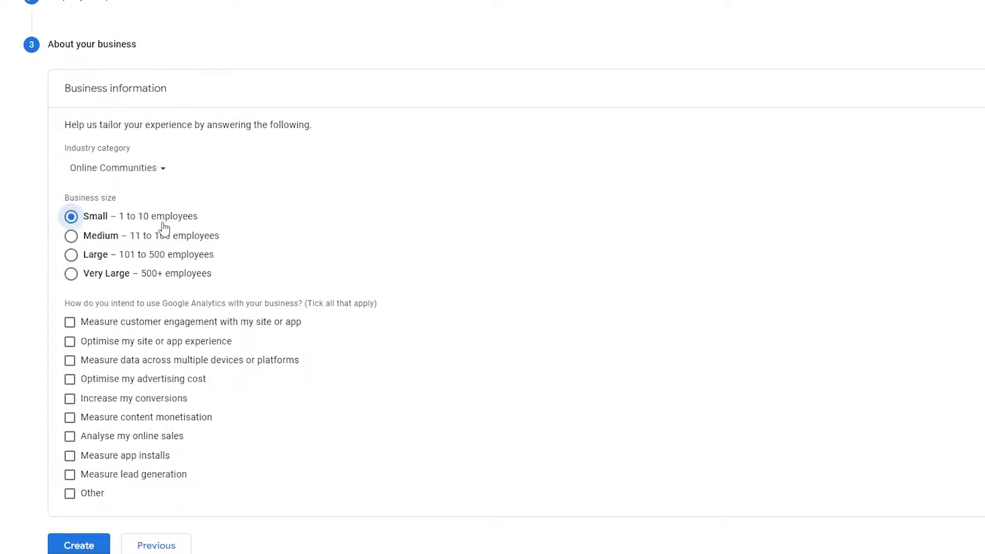
Choose advertising cost, conversions and site experience as the business goals.
scroll(218, 311, "down", 1)
scroll(218, 312, "down", 1)
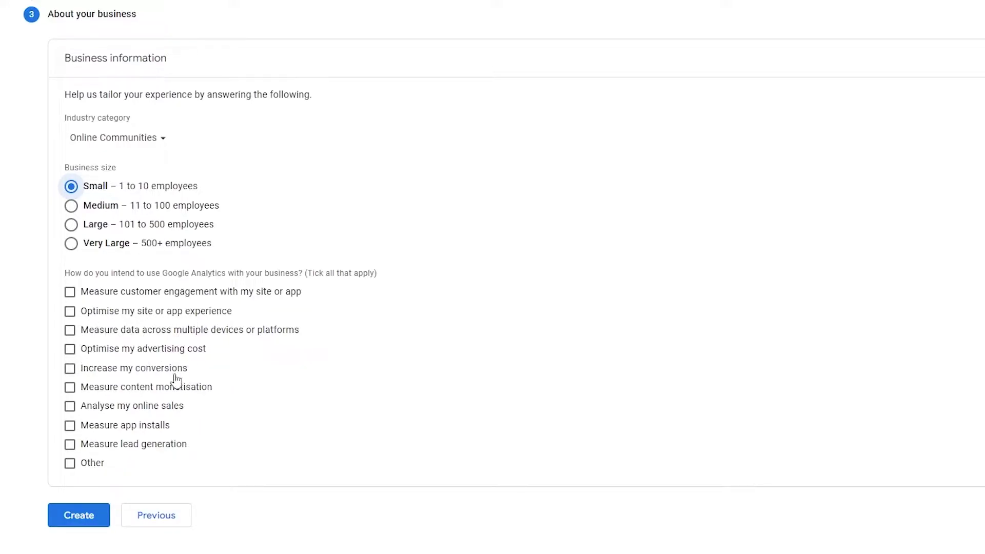
left_click(70, 348)
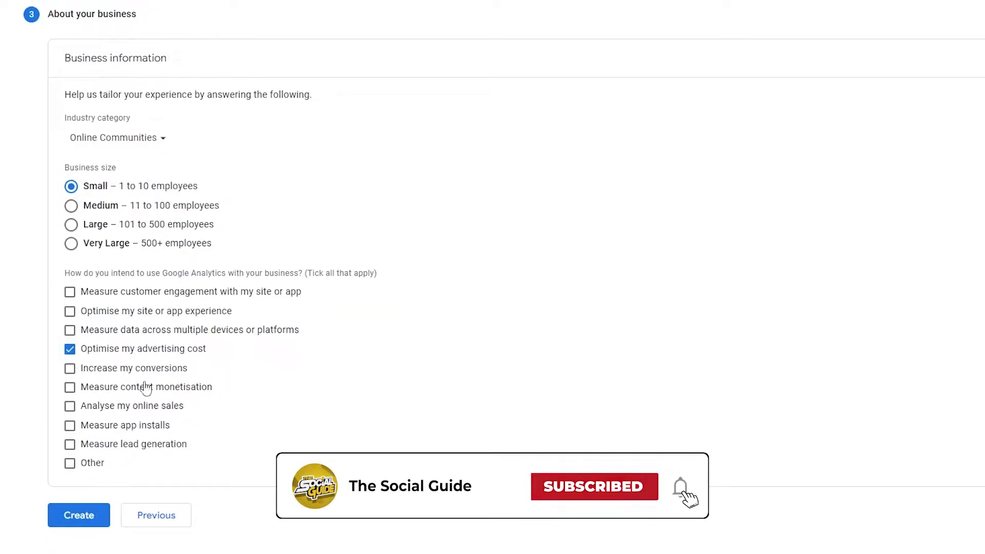
left_click(71, 371)
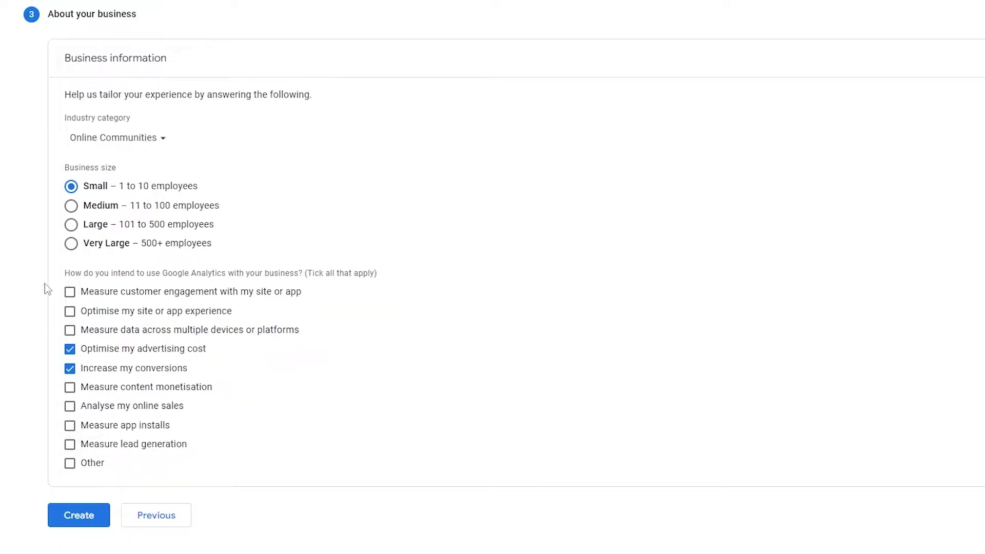
left_click(69, 312)
Create the account, accepting the GDPR data processing and controller data protection terms.
left_click(76, 519)
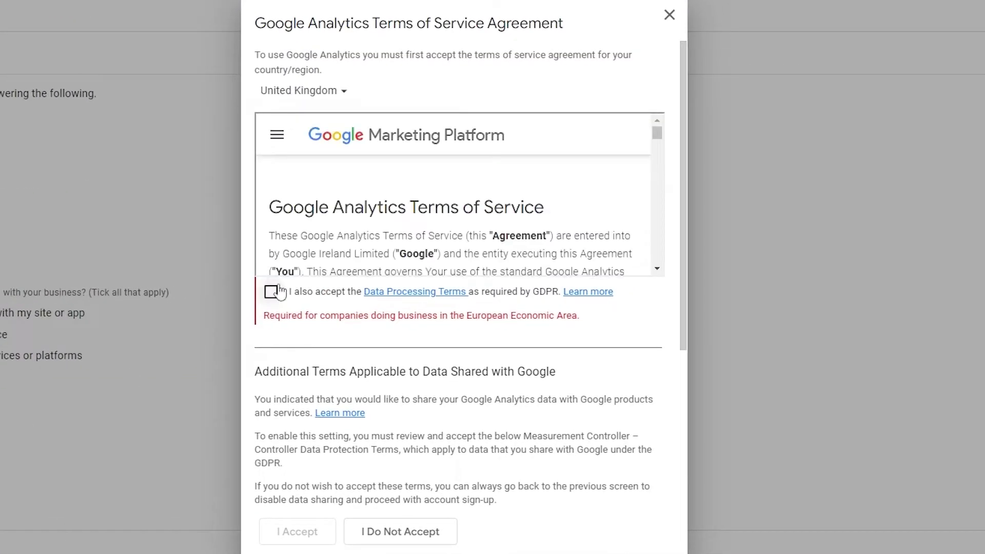
scroll(457, 228, "down", 10)
left_click_drag(656, 141, 448, 296)
left_click(270, 291)
scroll(380, 400, "down", 4)
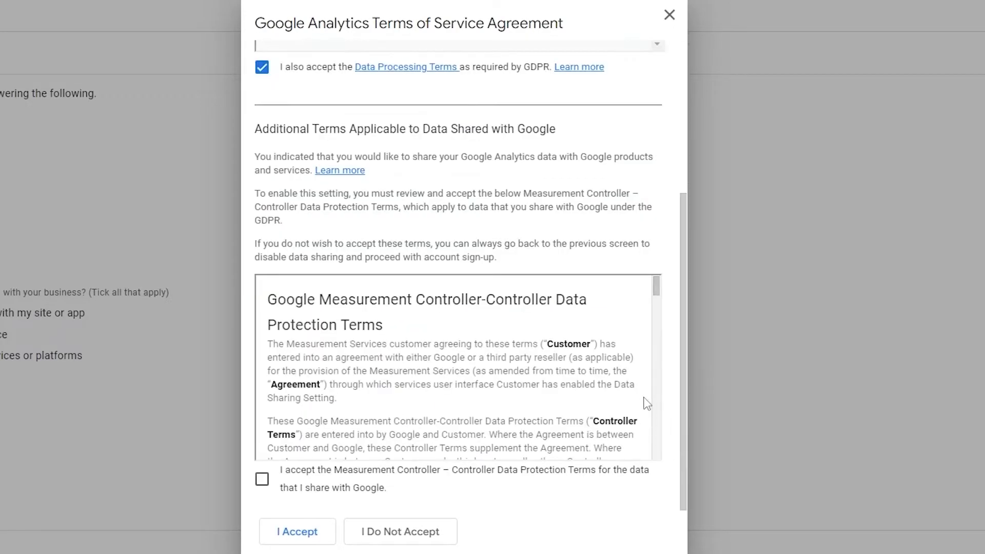
left_click_drag(657, 287, 657, 487)
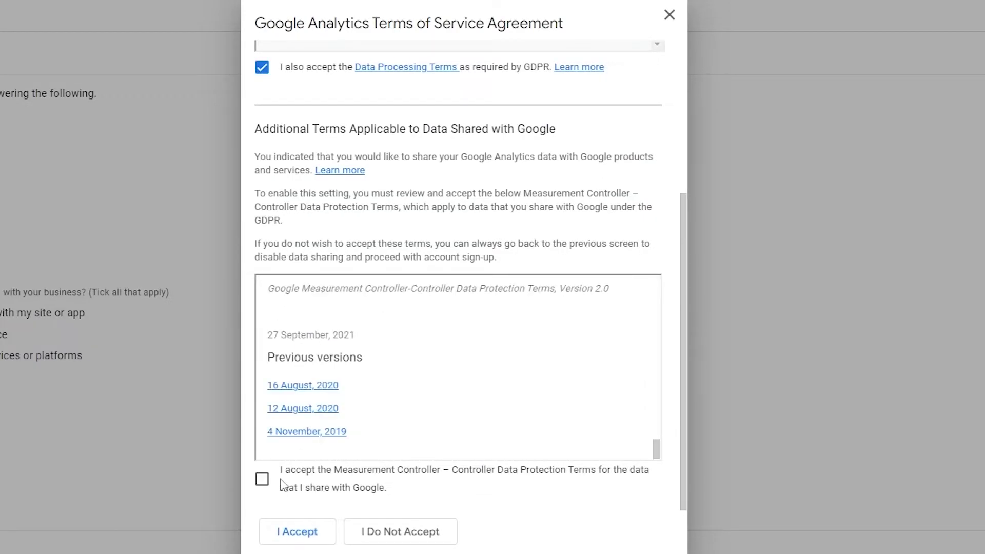
left_click(263, 480)
left_click(315, 538)
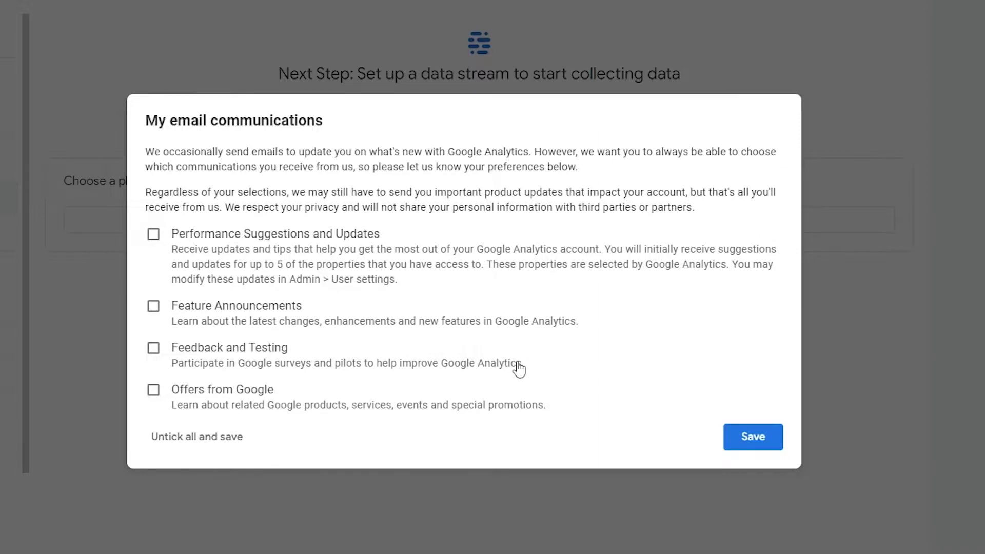
Untick all Analytics email communications, save, and dismiss the tour popup.
left_click(738, 441)
left_click(231, 442)
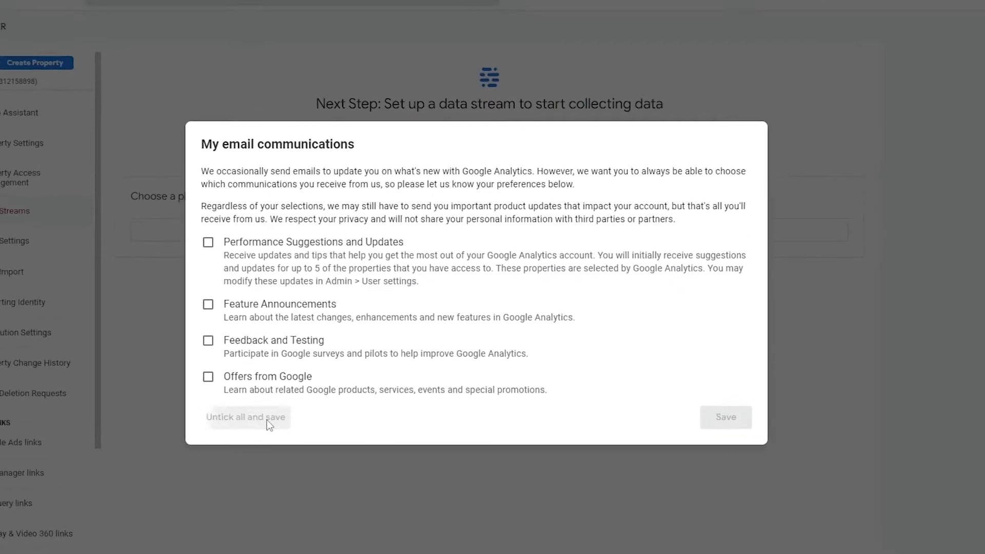
left_click(605, 219)
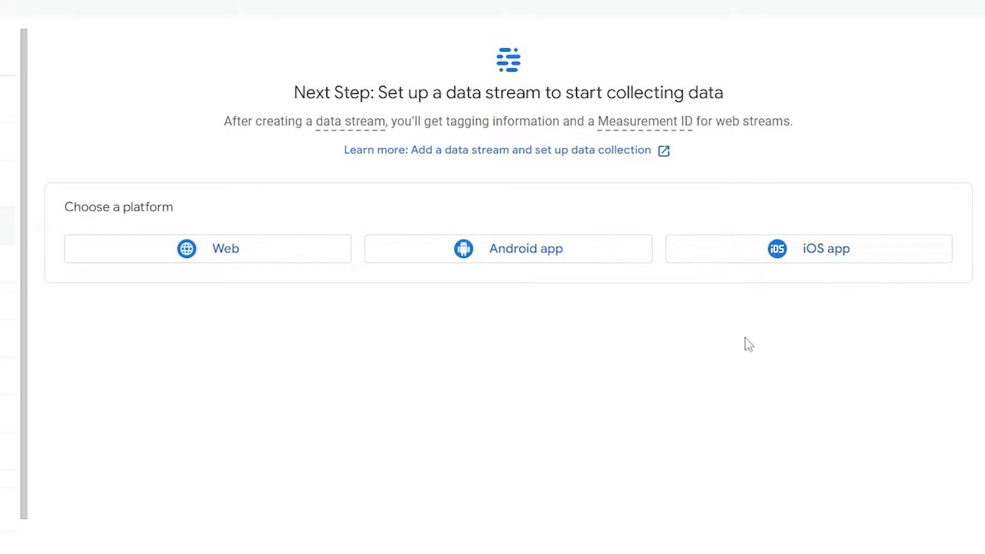
left_click(259, 261)
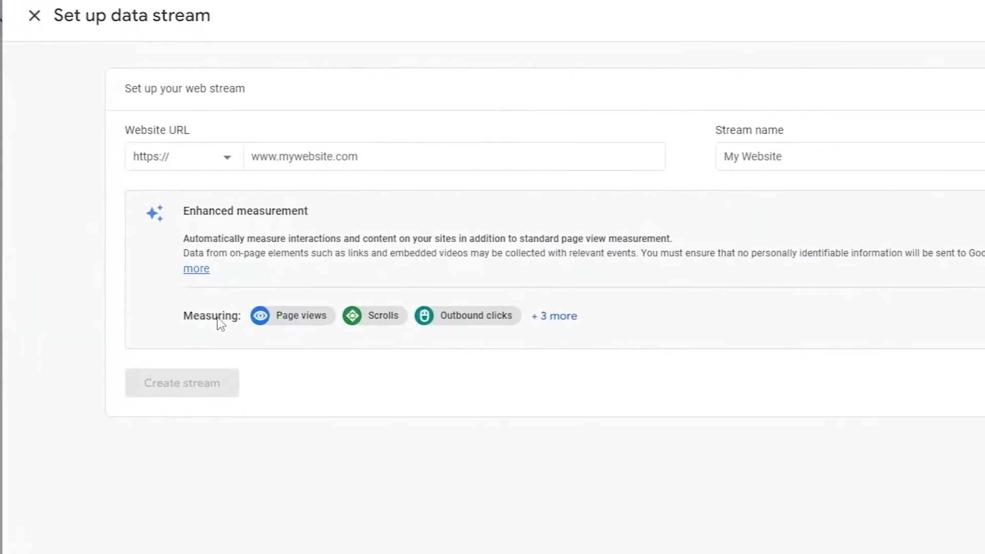
left_click(286, 159)
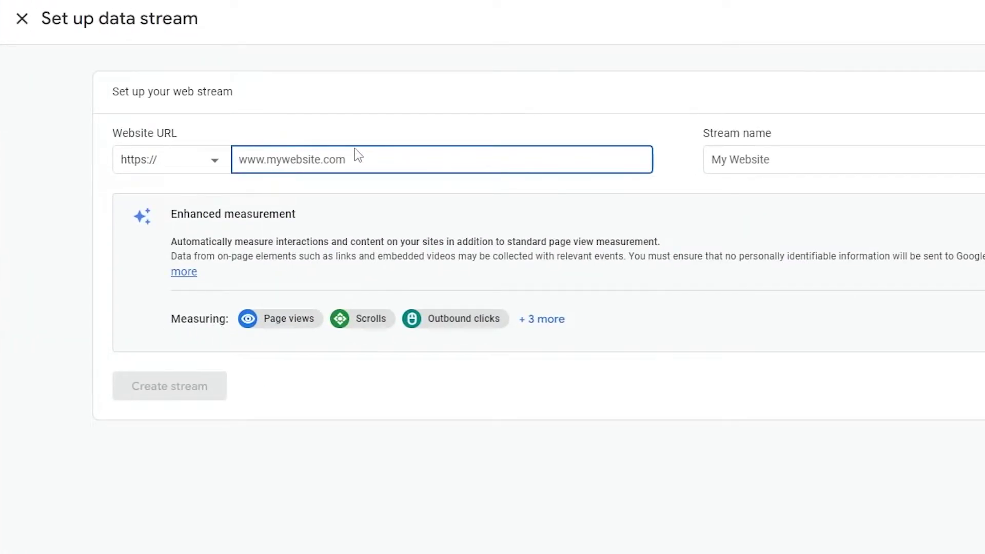
type("www.tsgtutorials.com")
left_click(754, 158)
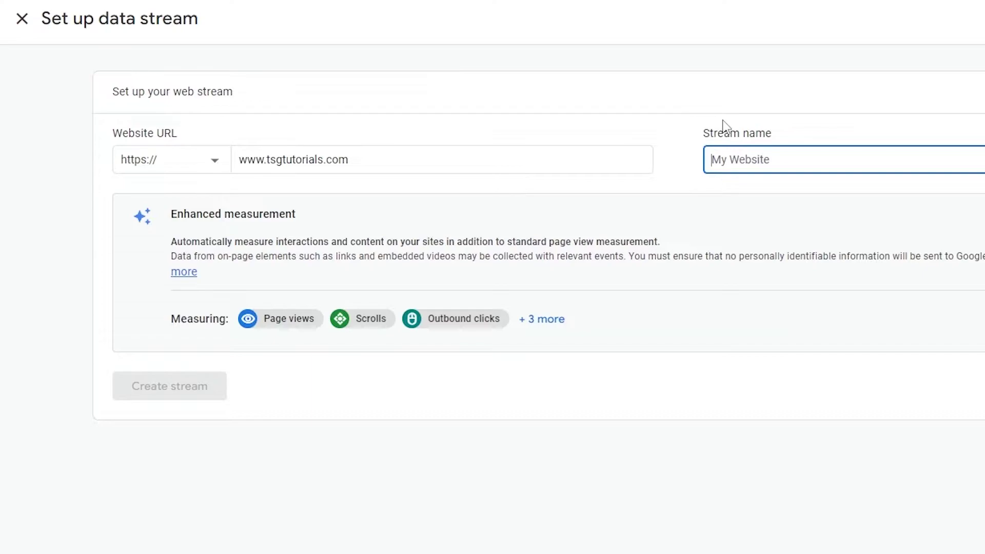
type("TSG")
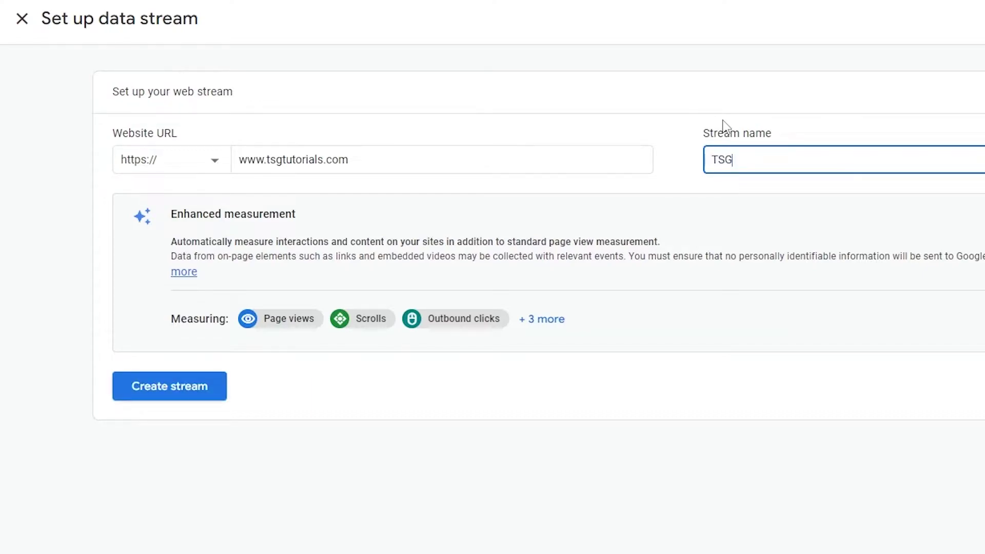
left_click(204, 399)
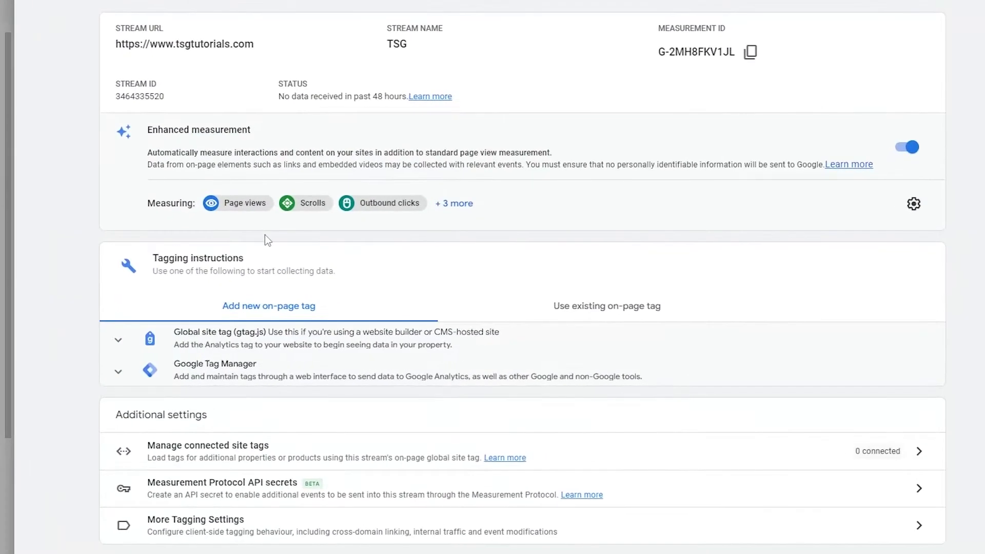
Show all enhanced measurement events, copy the measurement ID and select the gtag.js snippet.
left_click(454, 203)
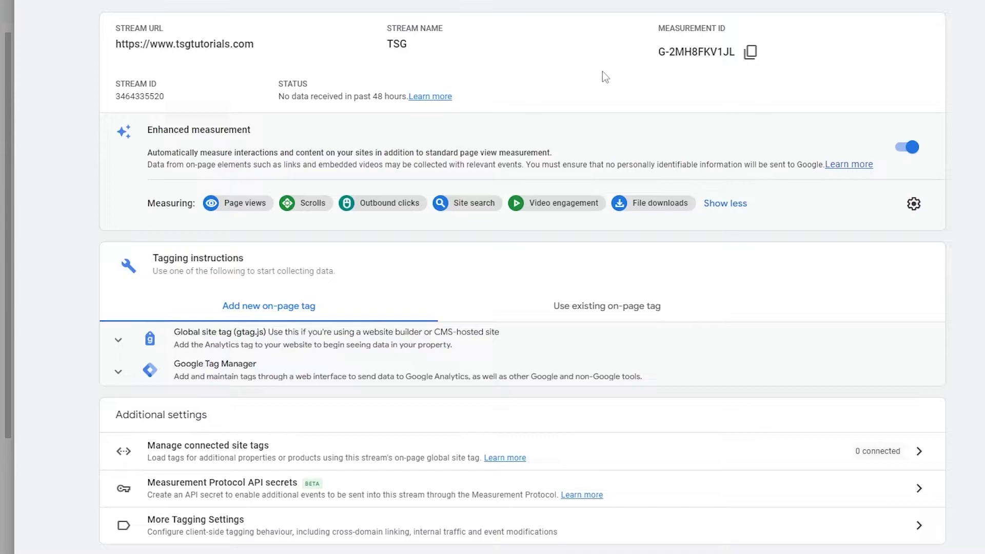
left_click(750, 52)
left_click_drag(156, 255, 244, 258)
left_click(228, 340)
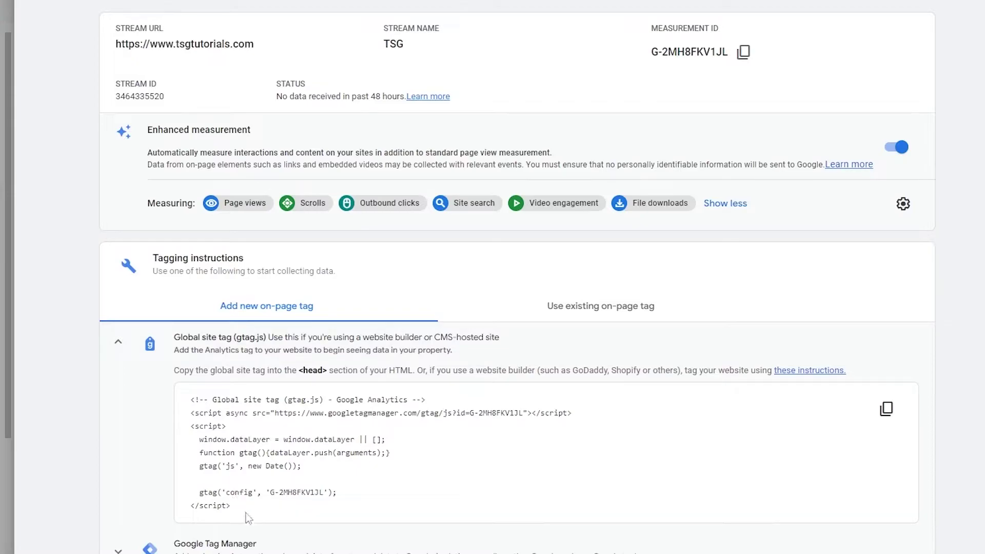
left_click_drag(246, 514, 195, 399)
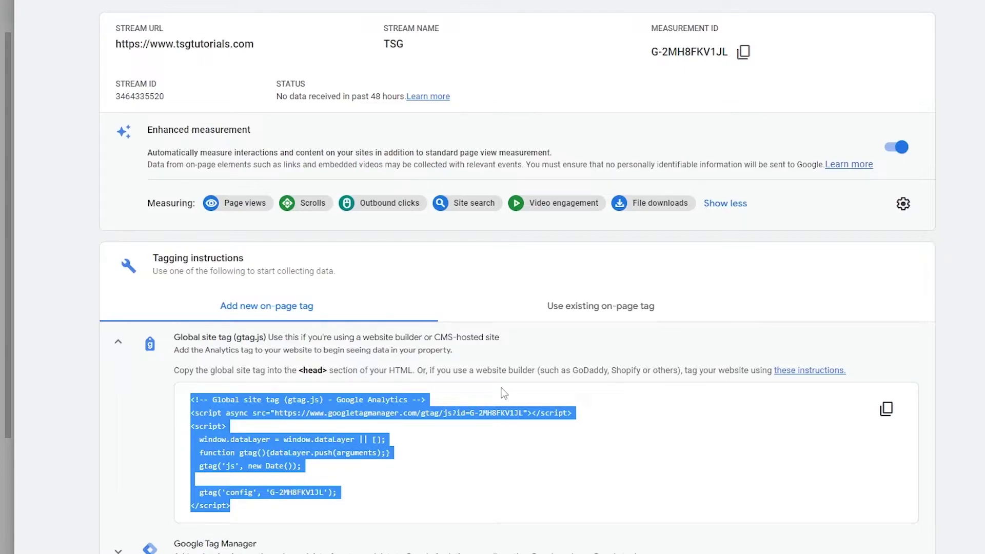
scroll(504, 393, "down", 3)
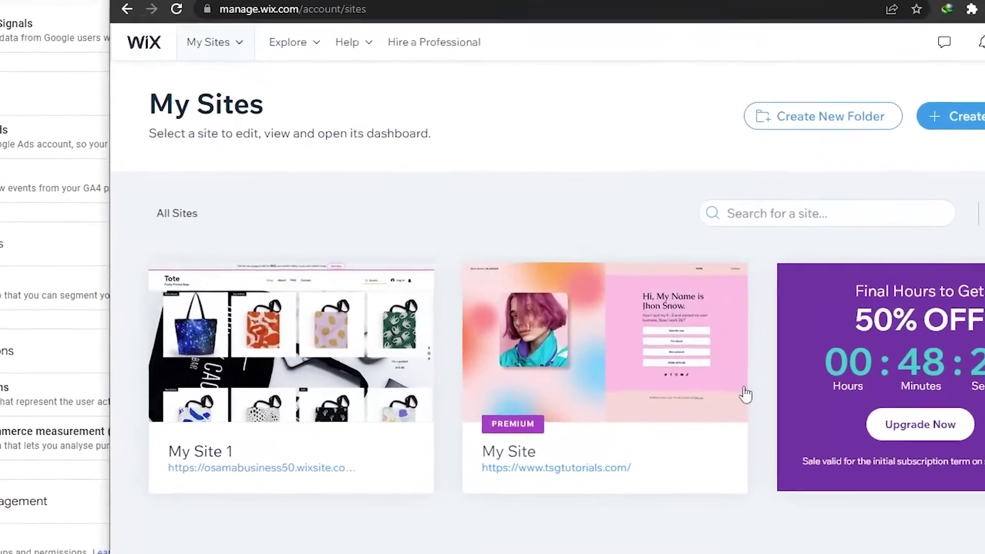
Open My Site's Marketing & SEO integrations and view the Google Analytics card.
mouse_move(546, 368)
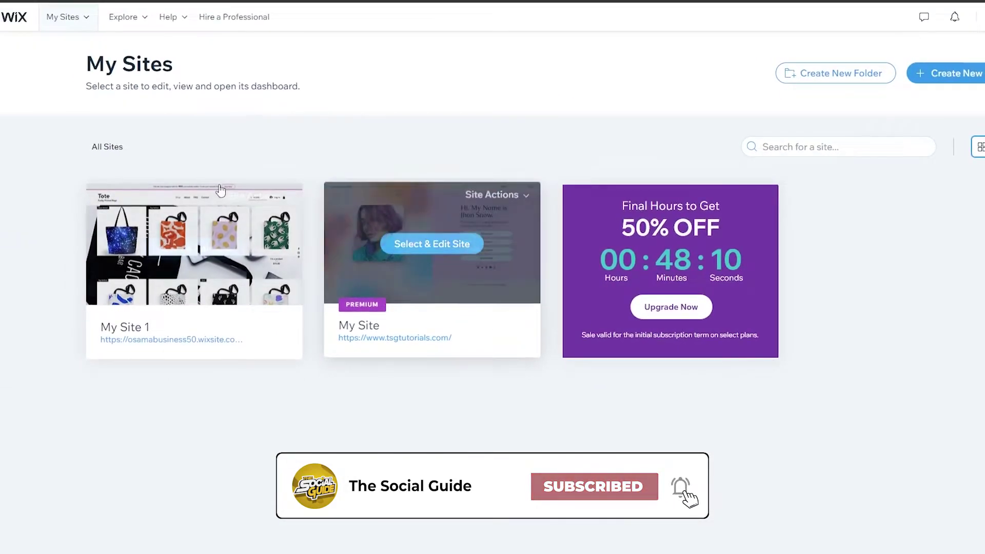
mouse_move(79, 22)
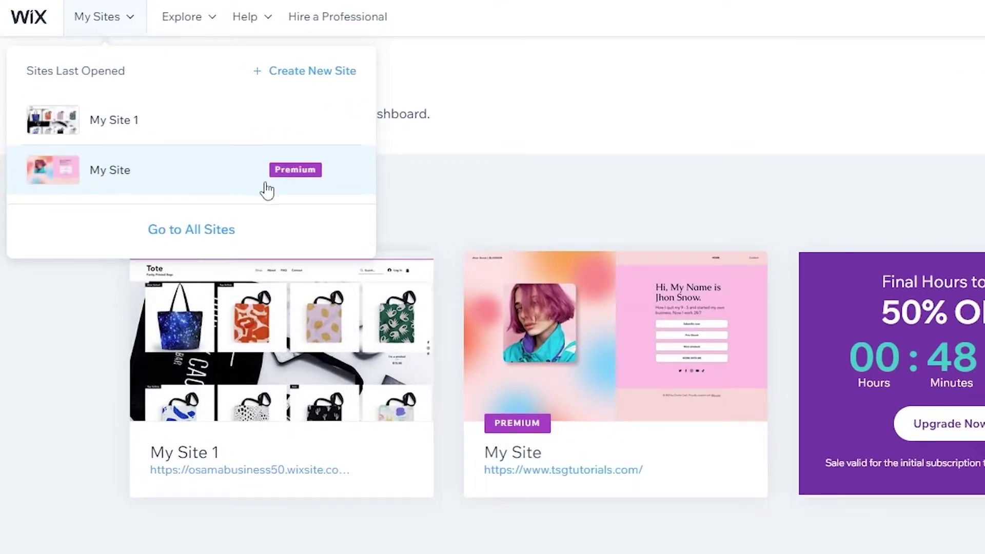
left_click(267, 190)
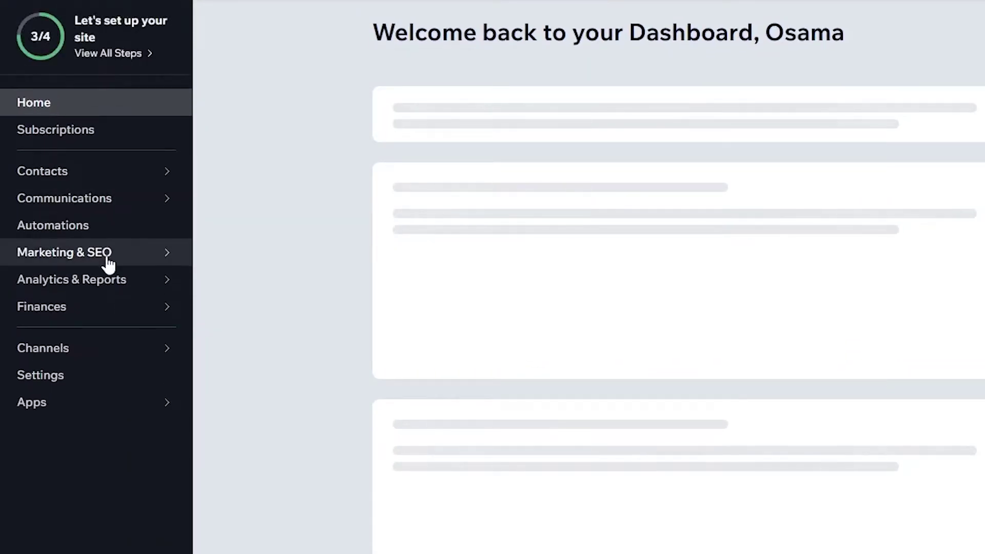
left_click(169, 261)
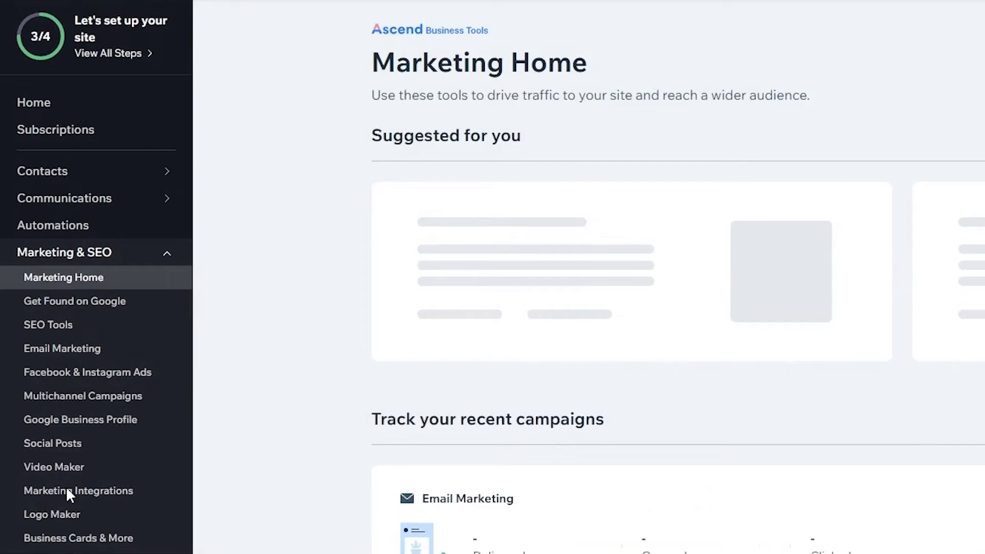
left_click(64, 493)
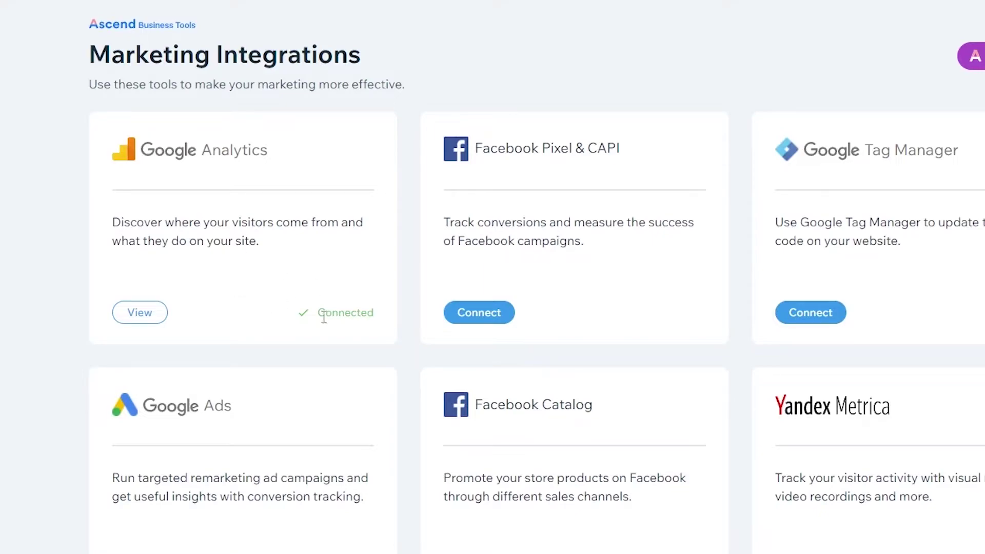
left_click_drag(323, 316, 360, 314)
left_click(157, 317)
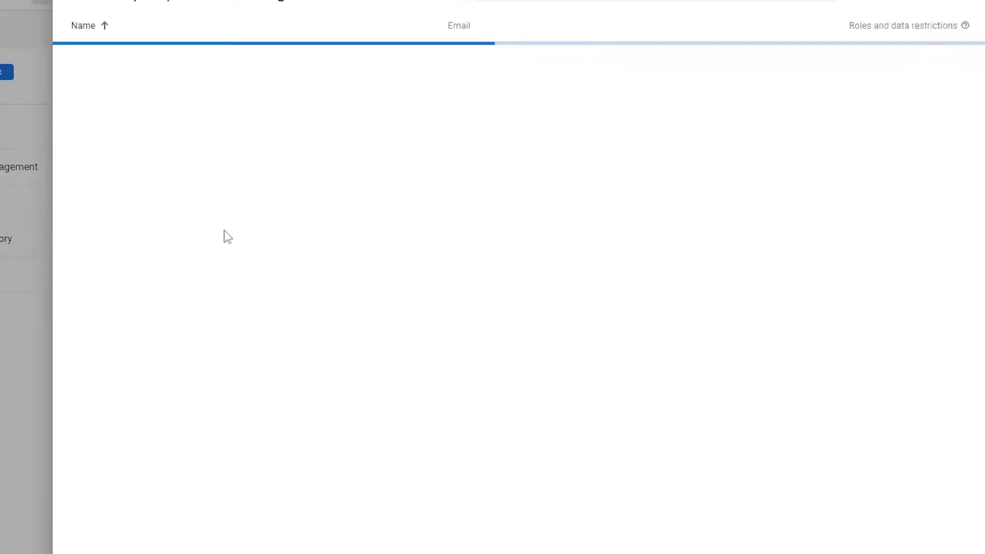
Highlight the TSG stream's measurement ID, then go back to Wix Marketing Integrations.
left_click(422, 96)
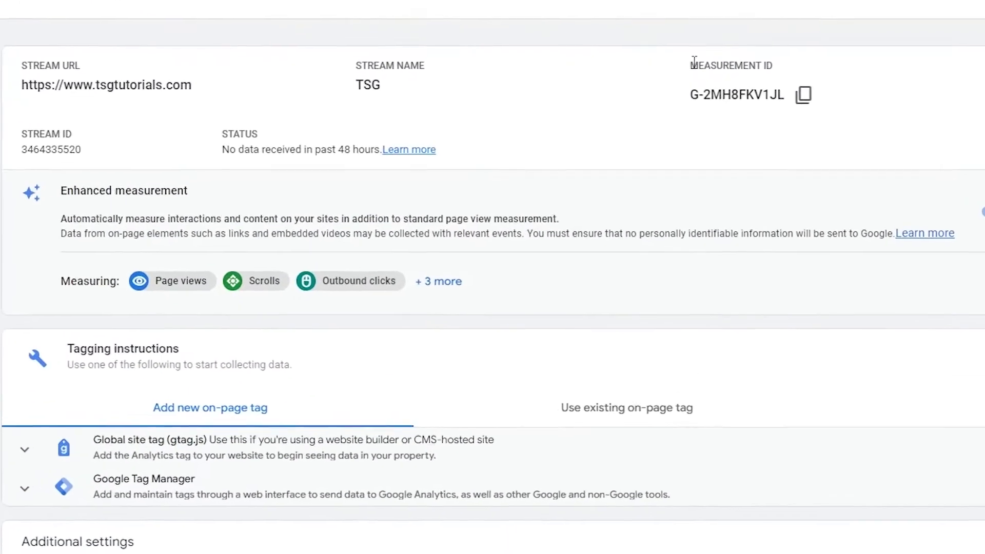
left_click_drag(697, 98, 784, 99)
left_click_drag(670, 90, 793, 86)
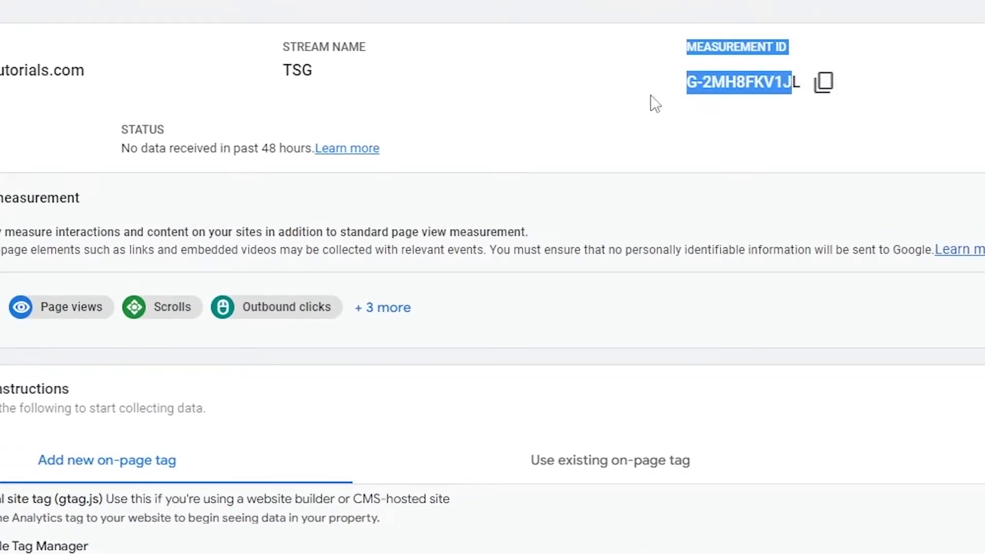
left_click(425, 98)
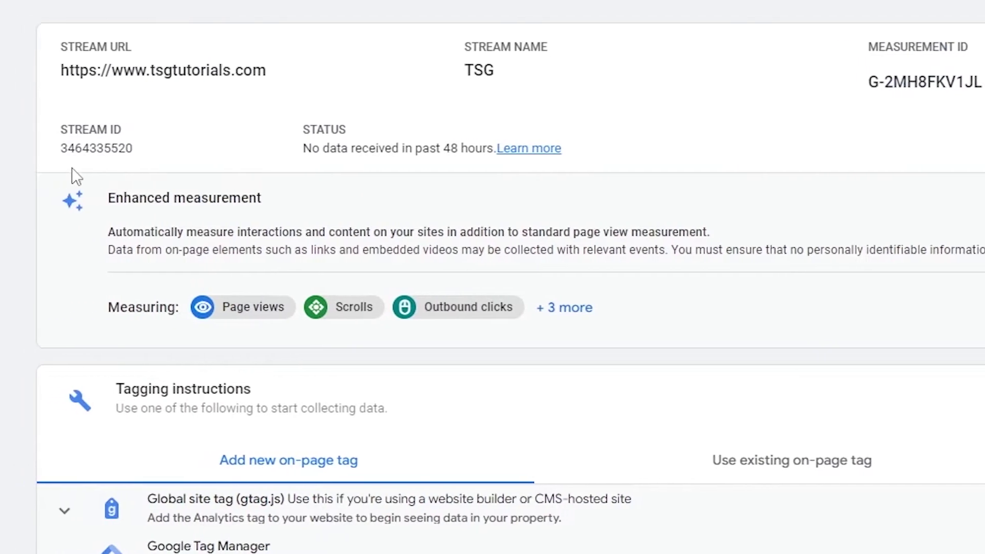
double_click(94, 152)
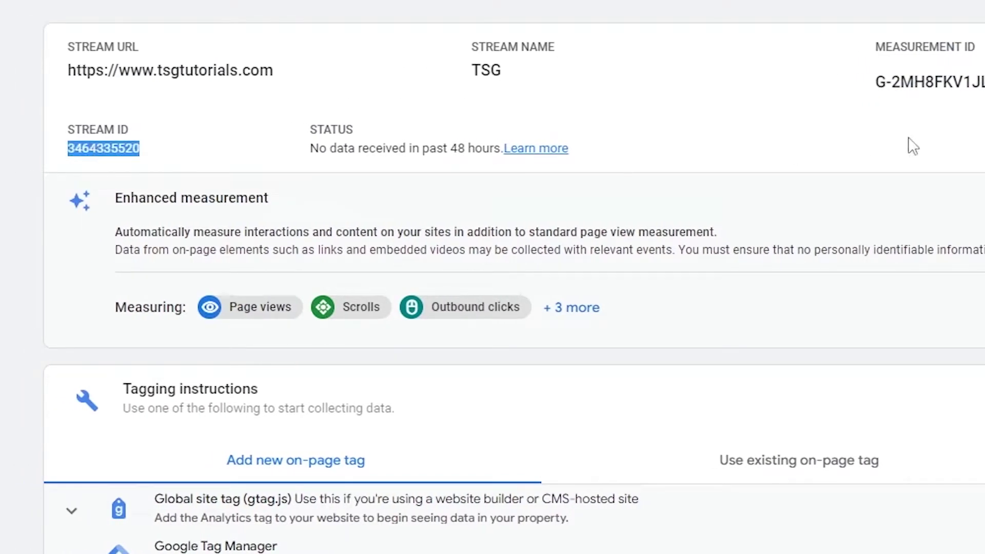
double_click(909, 88)
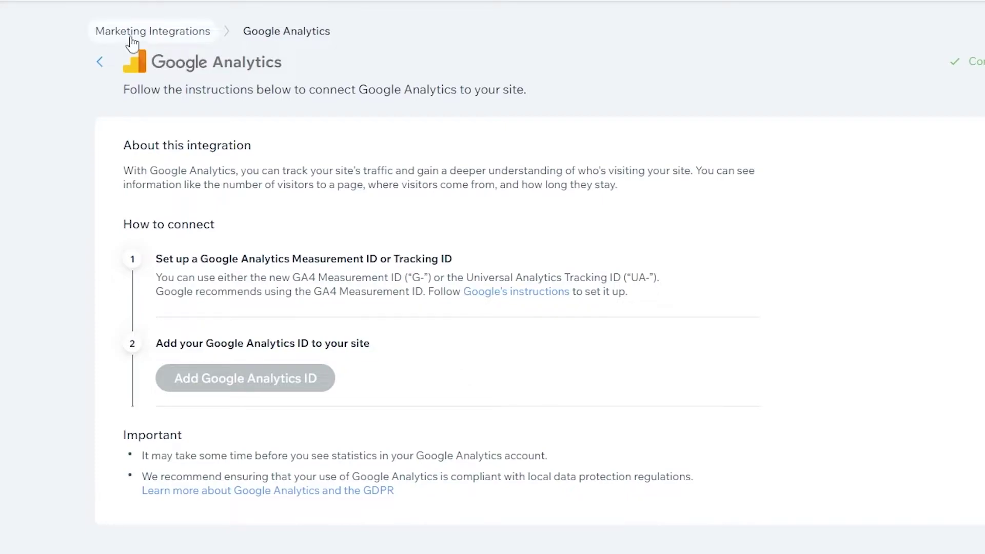
left_click(101, 62)
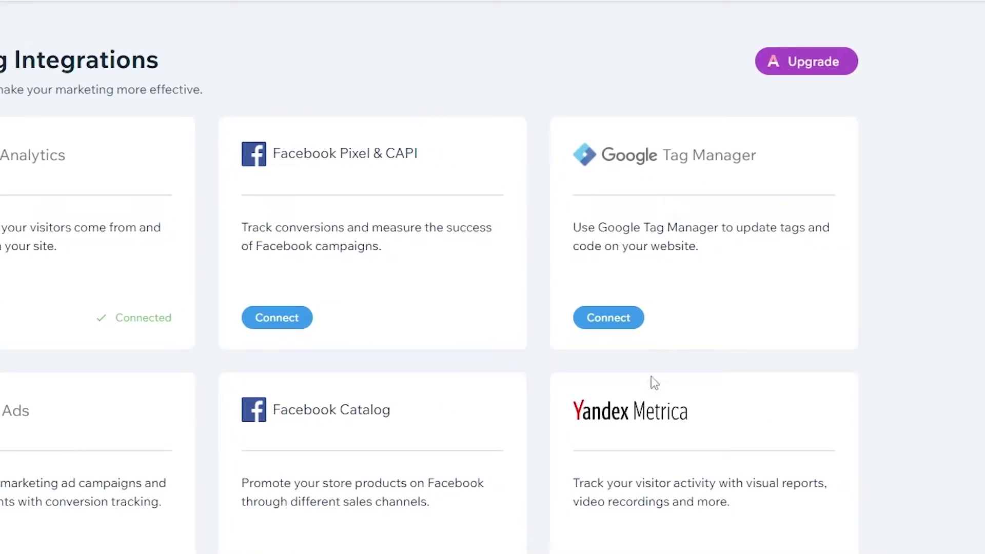
Connect Google Tag Manager, closing the container ID dialog without saving.
left_click(622, 318)
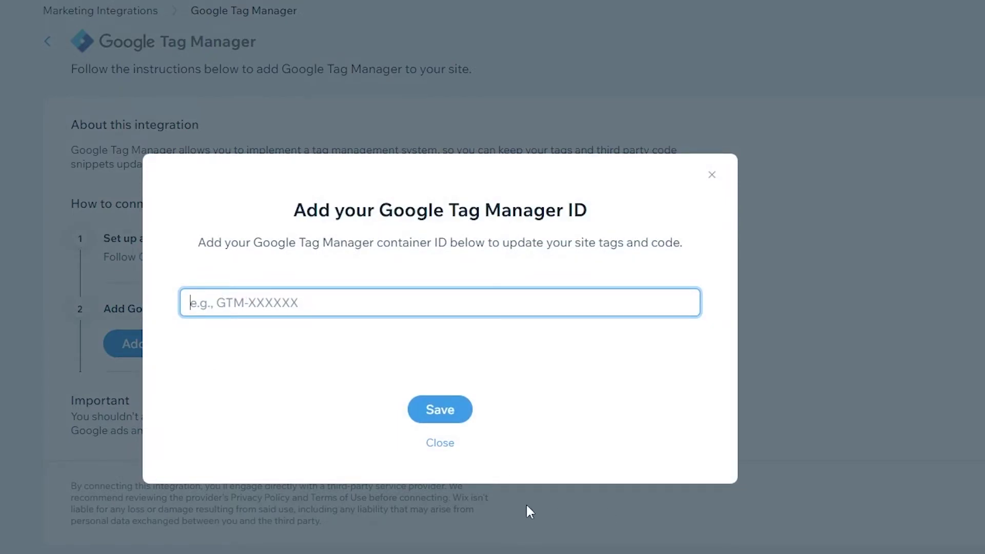
left_click(437, 443)
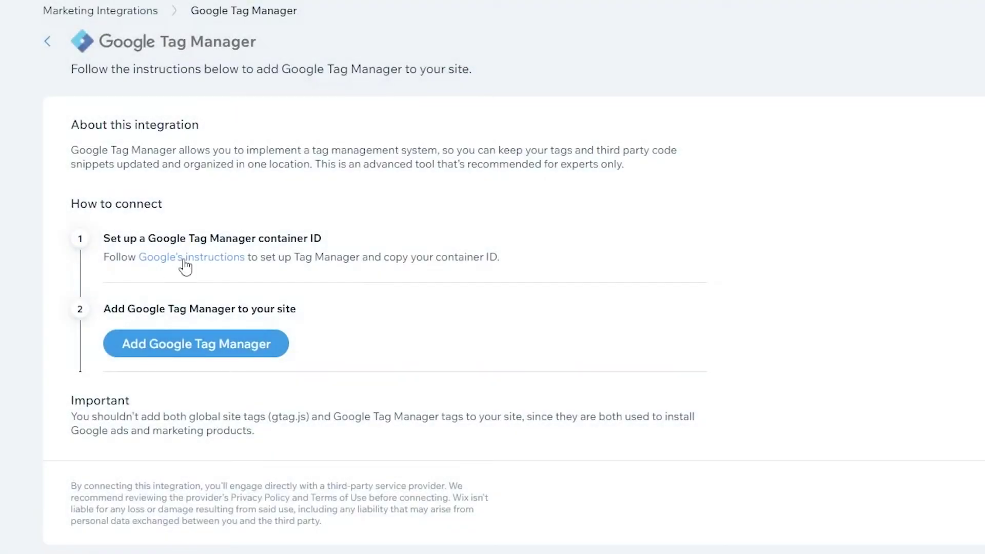
Open Google's 'Setup and install Tag Manager' instructions in a new tab and skim the guide.
right_click(183, 261)
left_click(214, 268)
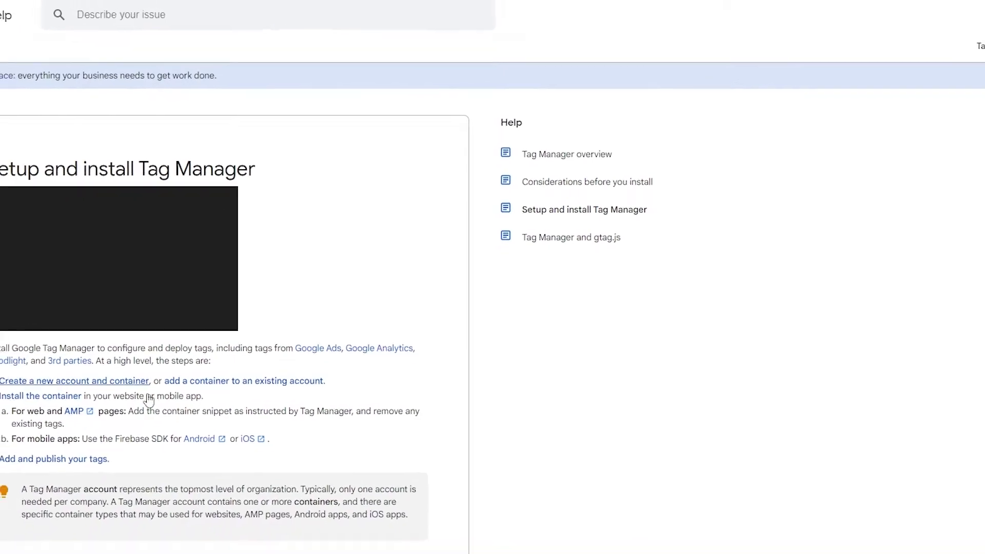
scroll(326, 369, "down", 3)
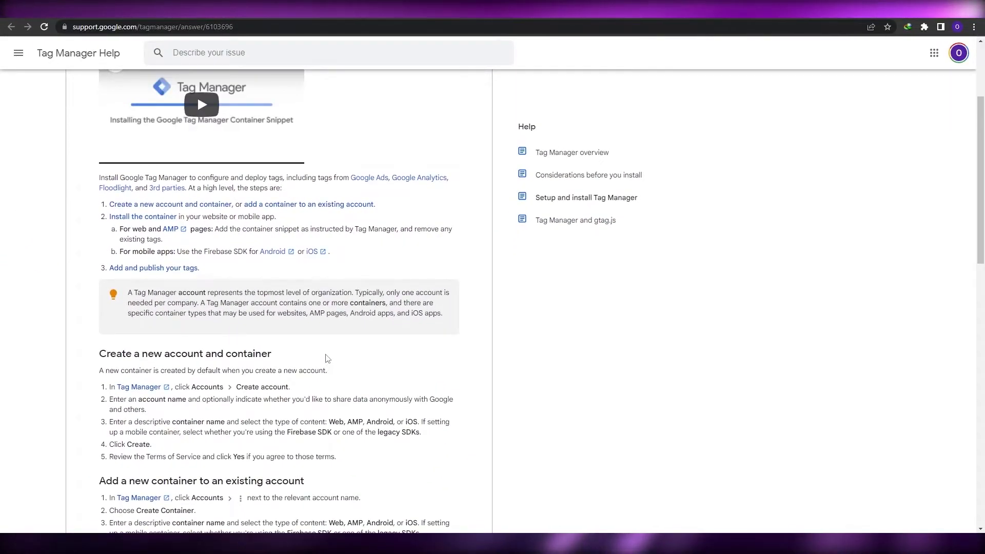
scroll(326, 359, "up", 2)
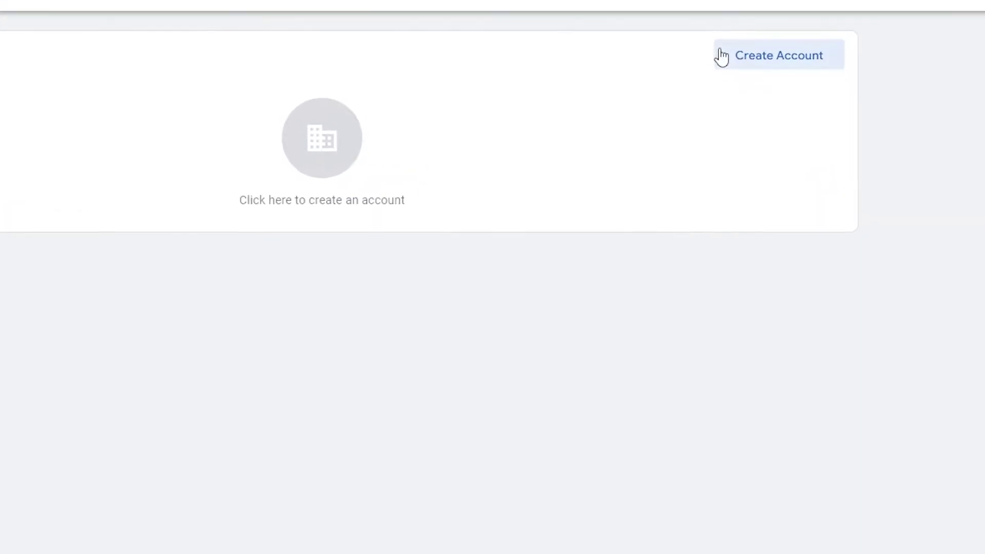
left_click(749, 97)
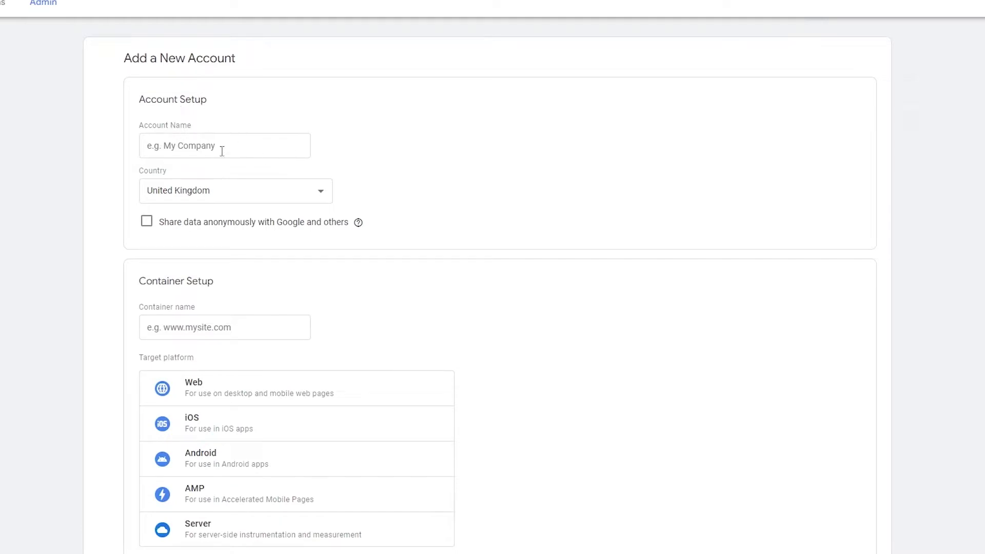
scroll(352, 154, "down", 2)
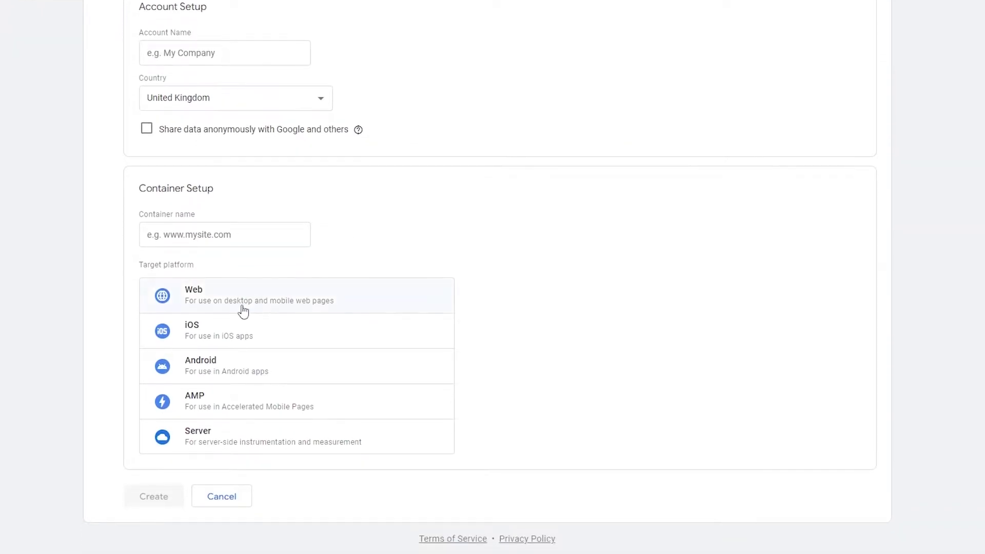
scroll(145, 166, "up", 2)
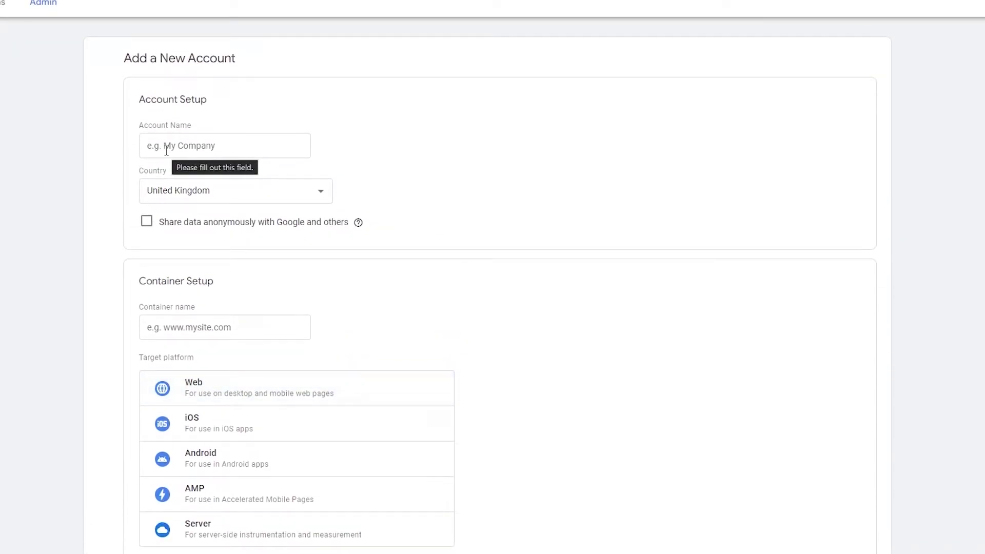
left_click(193, 198)
scroll(195, 256, "up", 10)
left_click(162, 229)
scroll(161, 228, "down", 2)
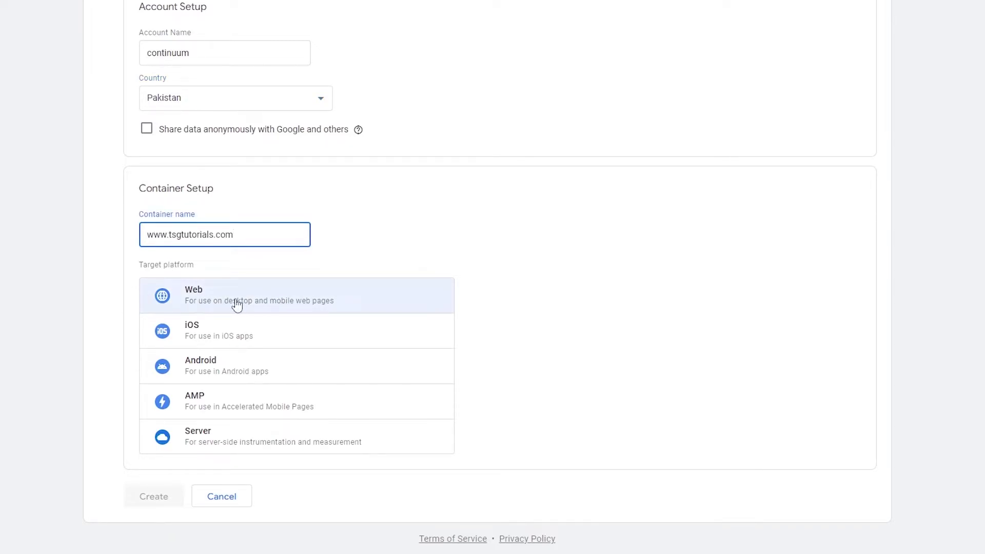
left_click(268, 306)
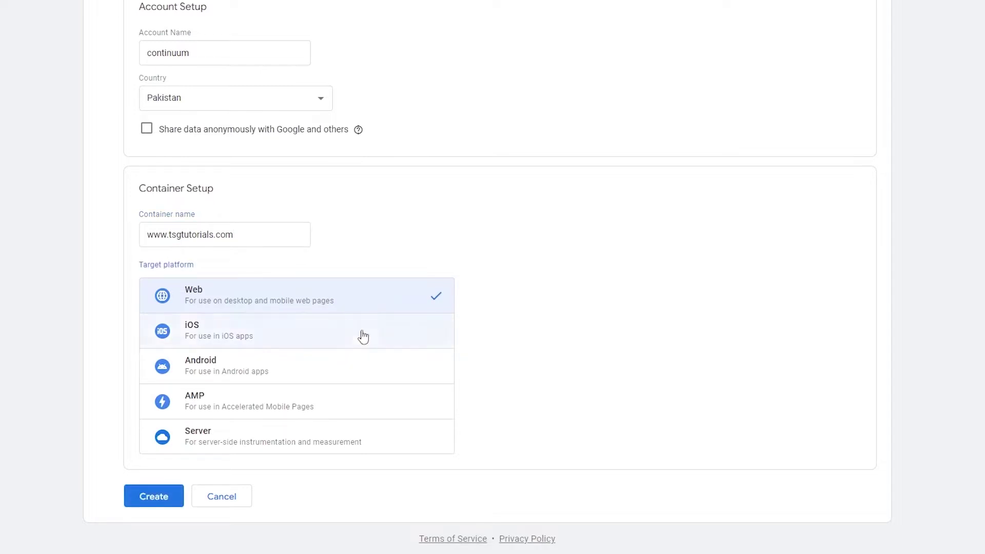
left_click(169, 497)
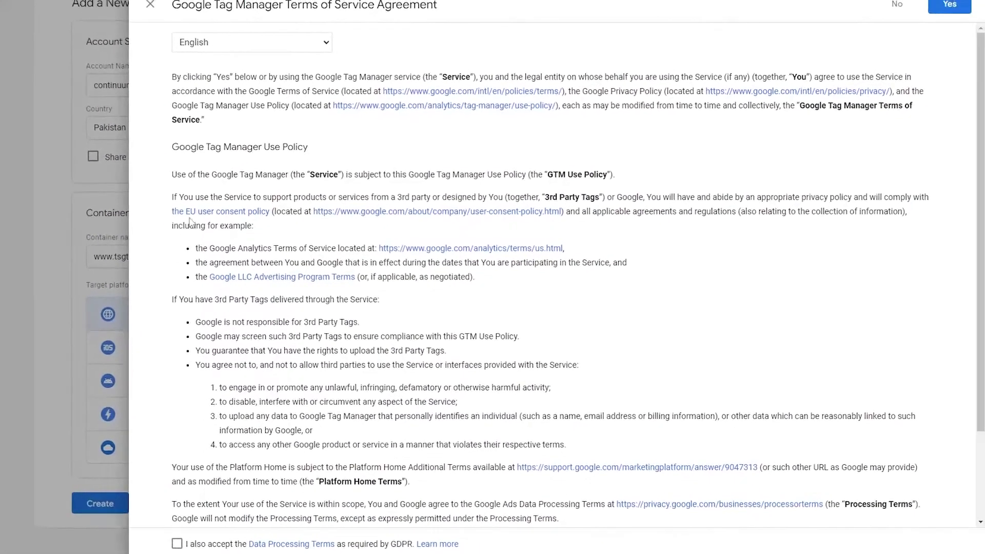
scroll(571, 239, "down", 2)
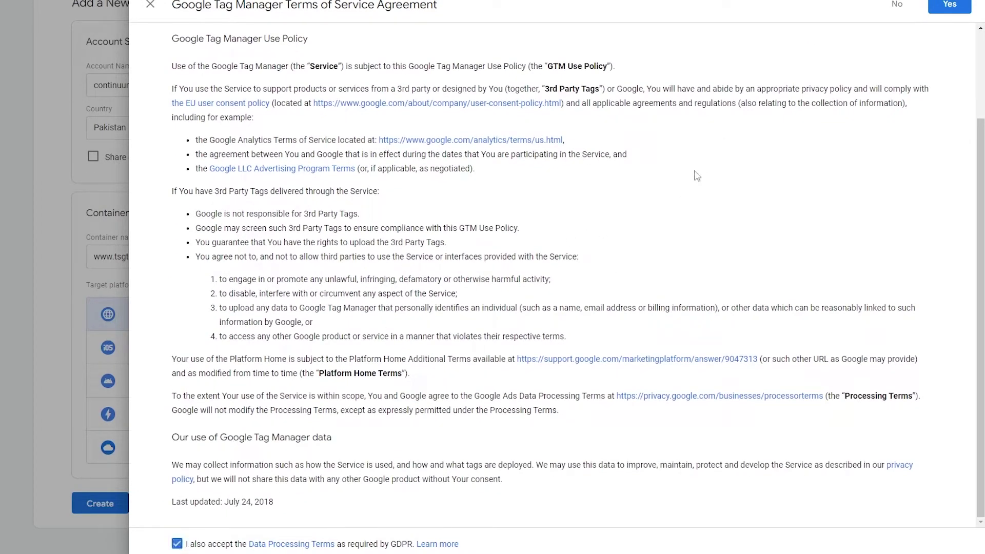
left_click(948, 6)
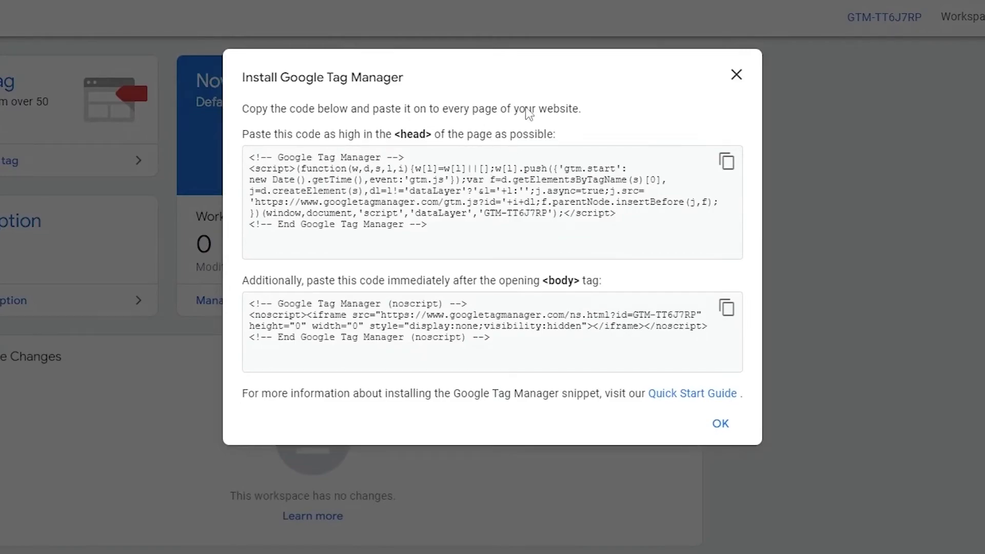
Copy the container ID GTM-TT6J7RP and bring up Wix's Add Google Tag Manager ID form.
left_click(747, 81)
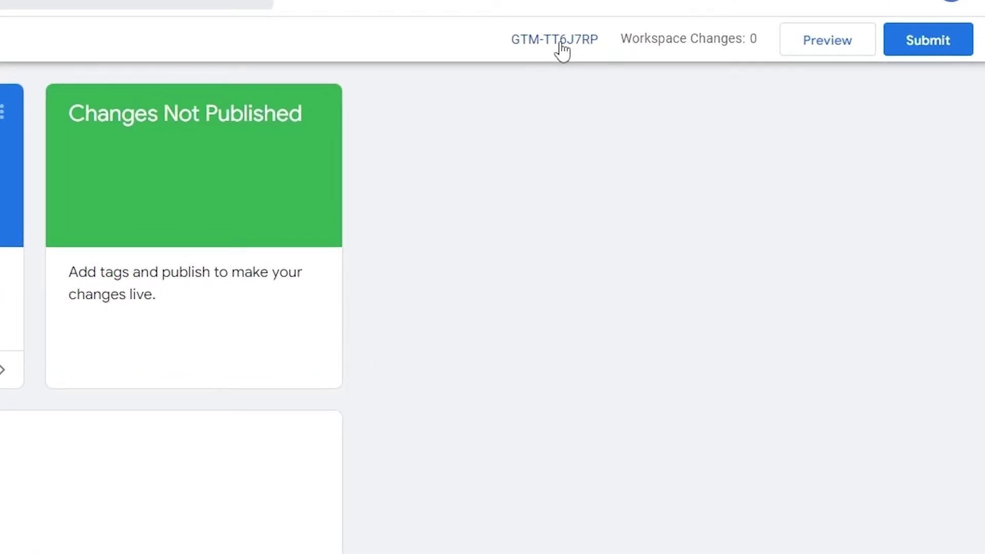
left_click(562, 45)
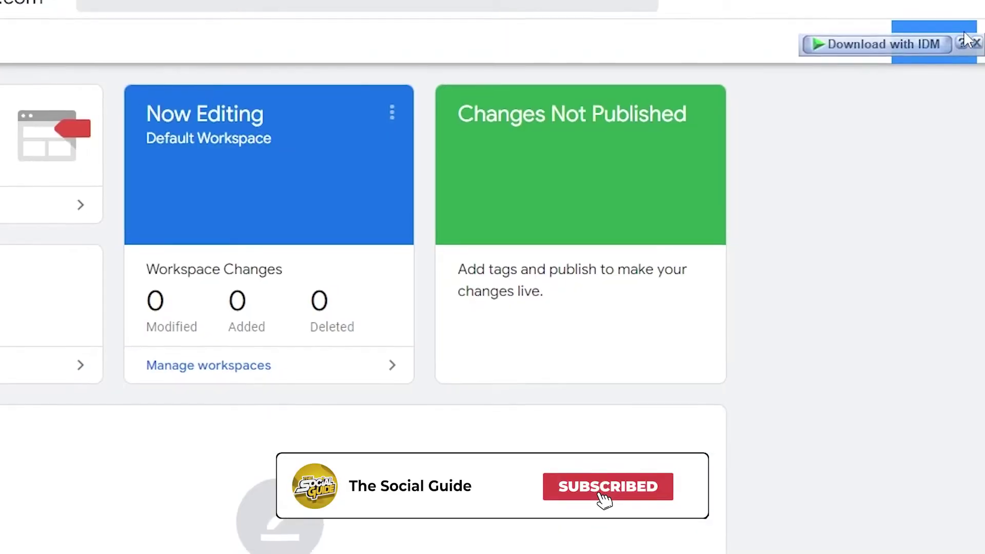
right_click(894, 47)
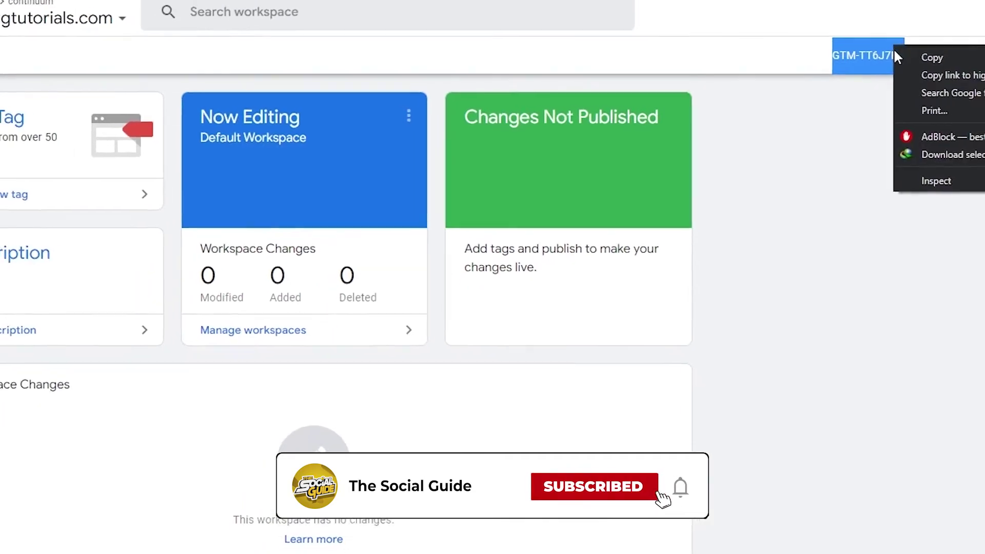
left_click(923, 58)
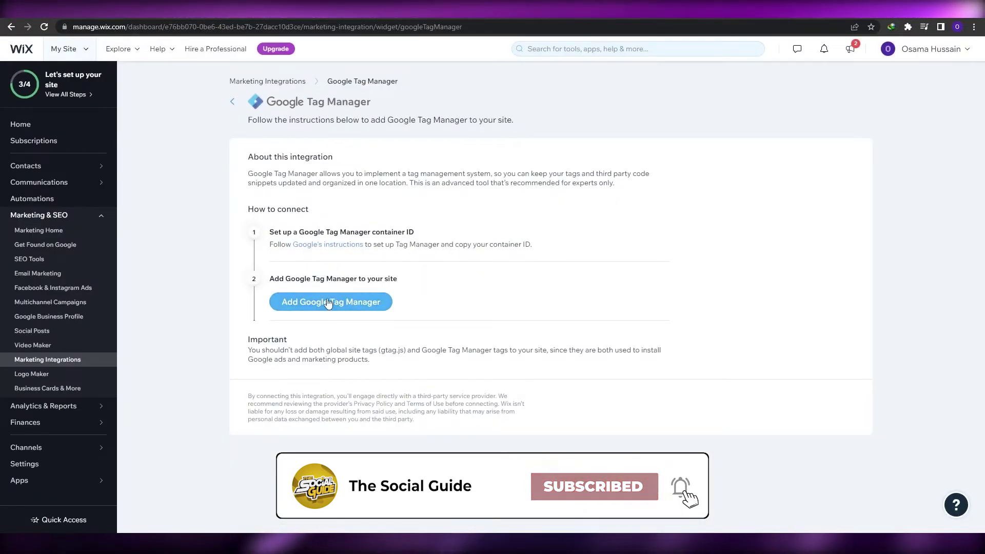
left_click(328, 301)
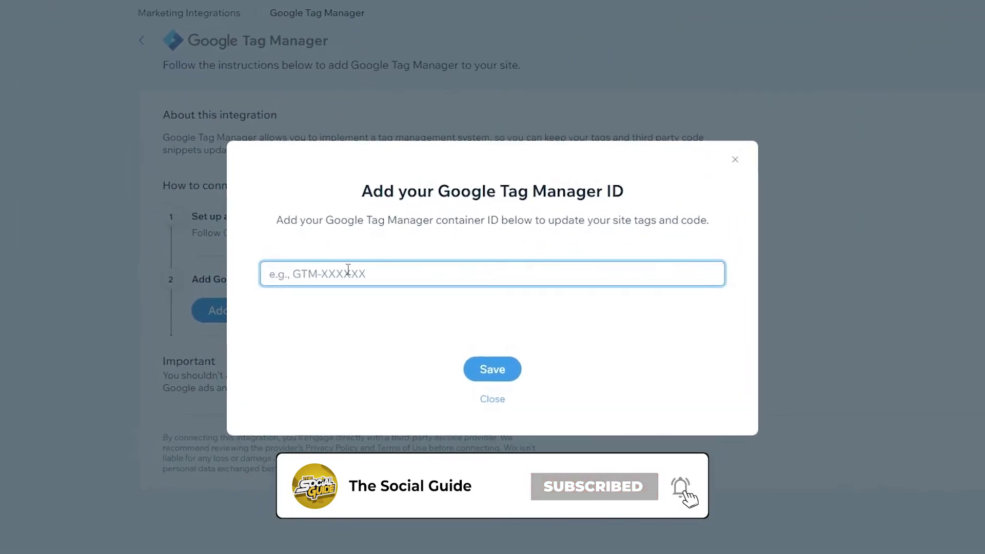
Paste GTM-TT6J7RP into Wix's Tag Manager ID field, then return to Marketing Integrations to review Google Analytics.
key("ctrl+v")
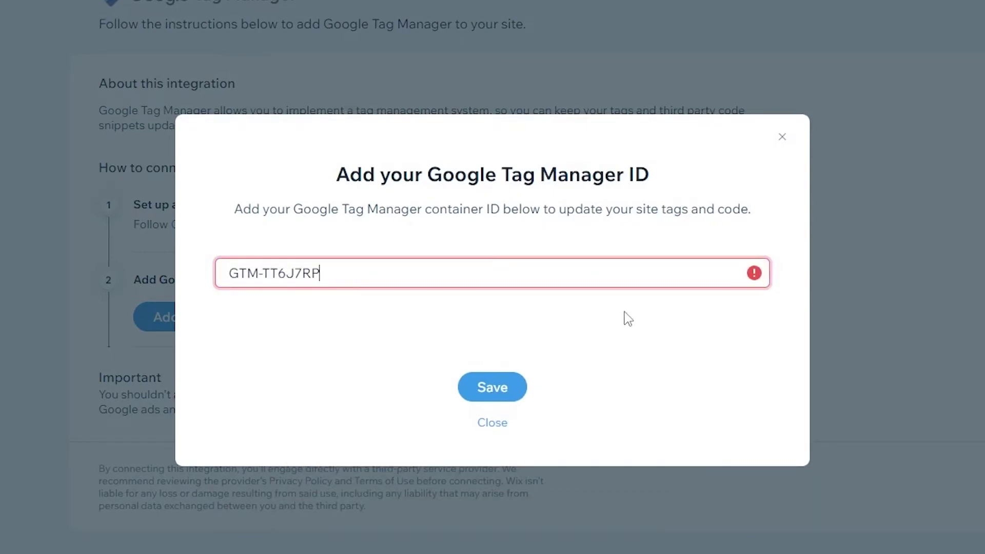
mouse_move(758, 279)
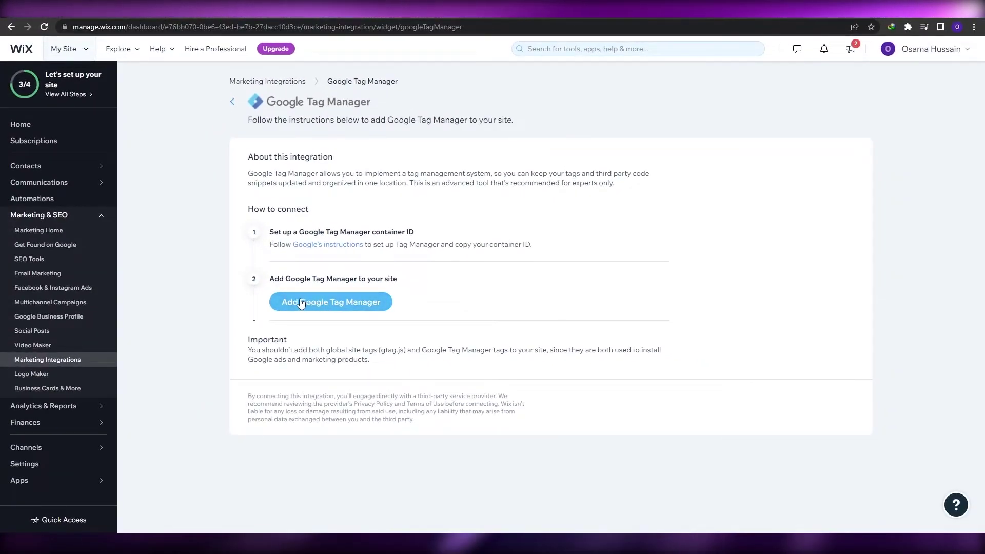
key("alt+Left")
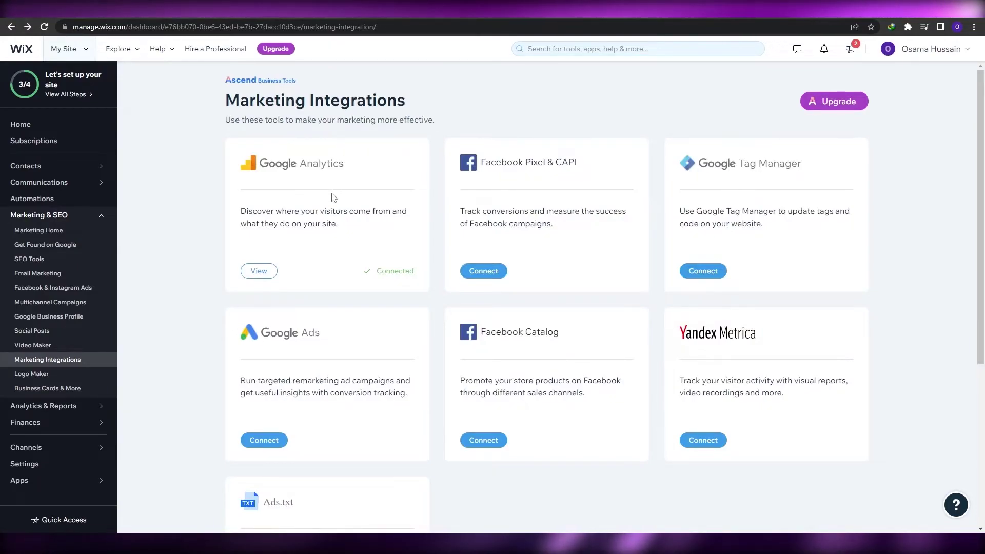
scroll(536, 415, "down", 3)
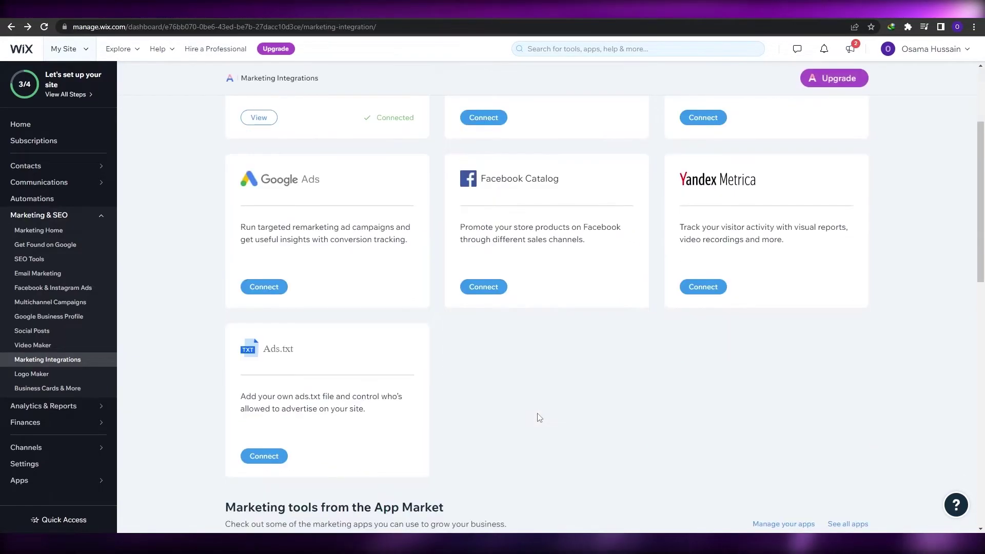
scroll(497, 397, "up", 3)
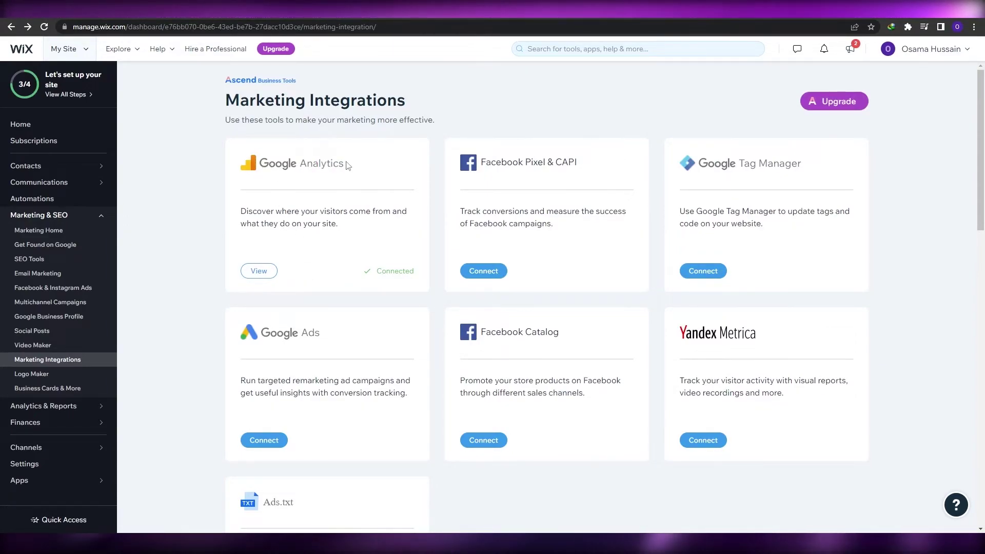
triple_click(257, 161)
left_click(358, 198)
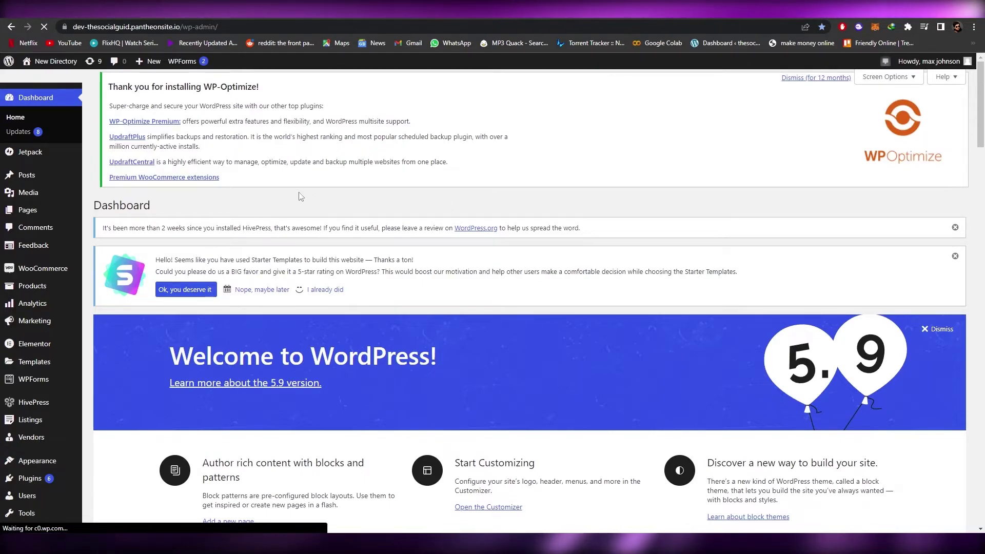
Search plugins for 'header', then install and activate Header Footer Code Manager.
scroll(301, 186, "down", 2)
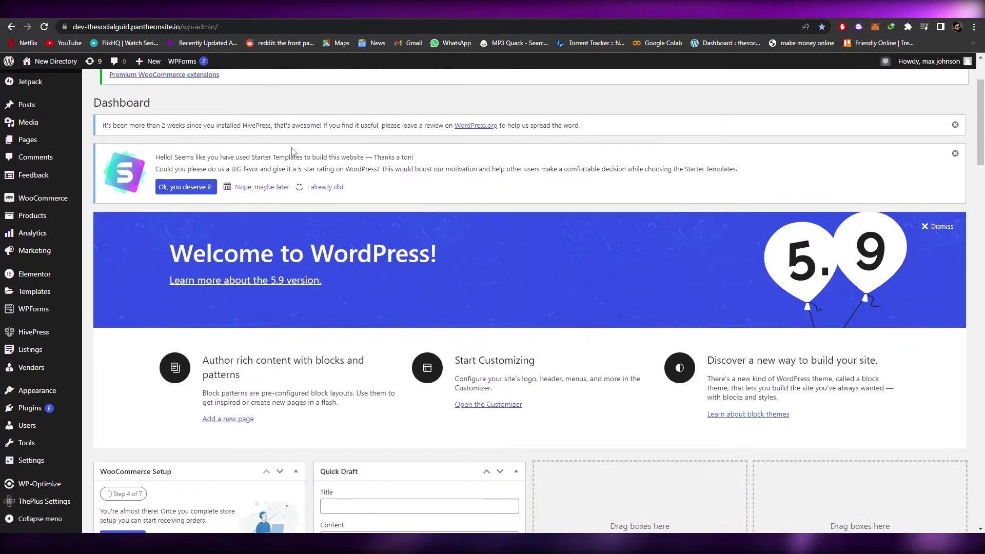
scroll(326, 226, "down", 9)
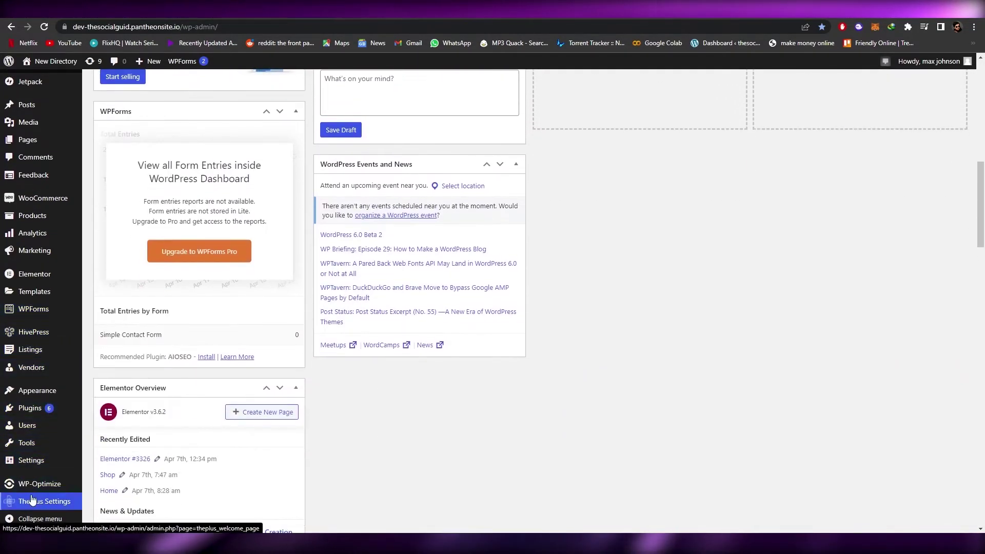
mouse_move(51, 408)
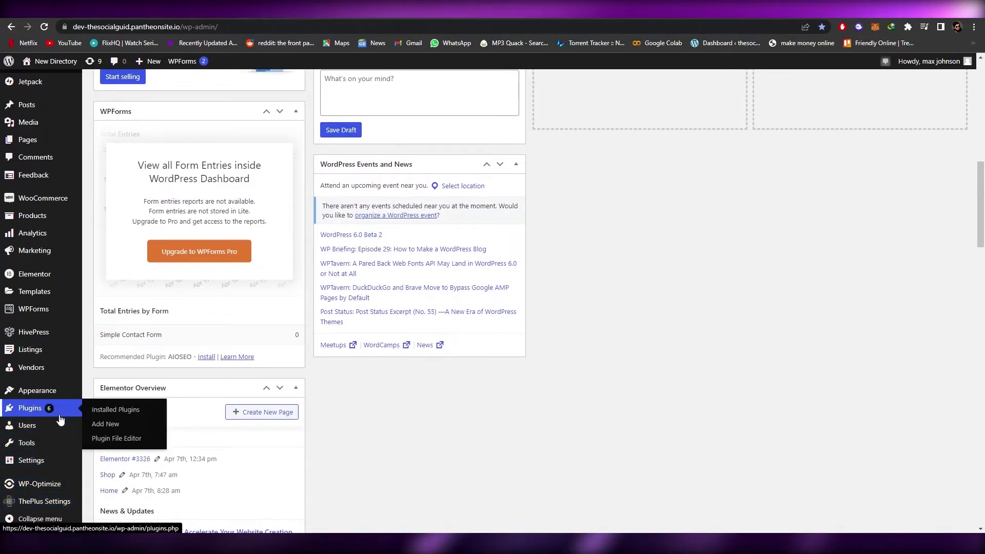
left_click(105, 425)
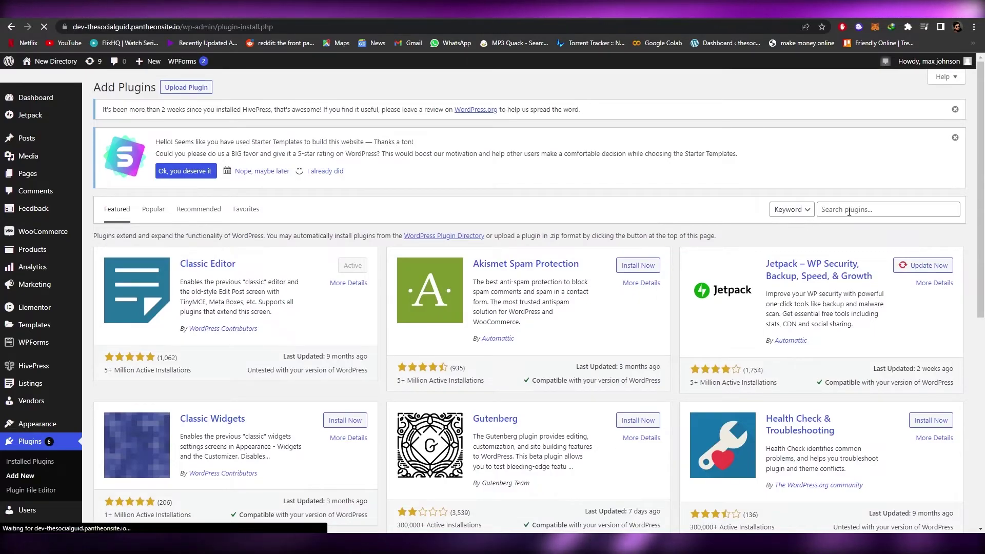
left_click(849, 212)
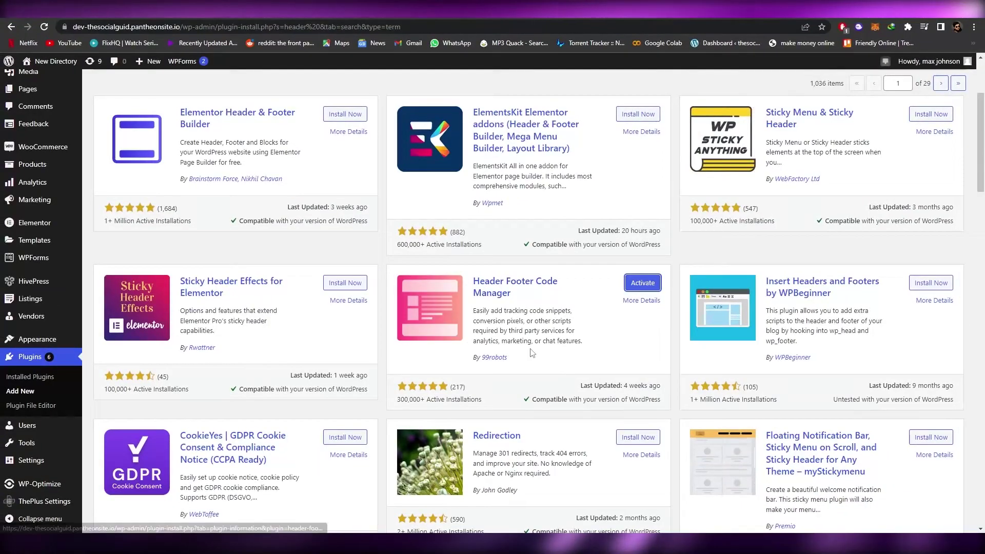
left_click(646, 286)
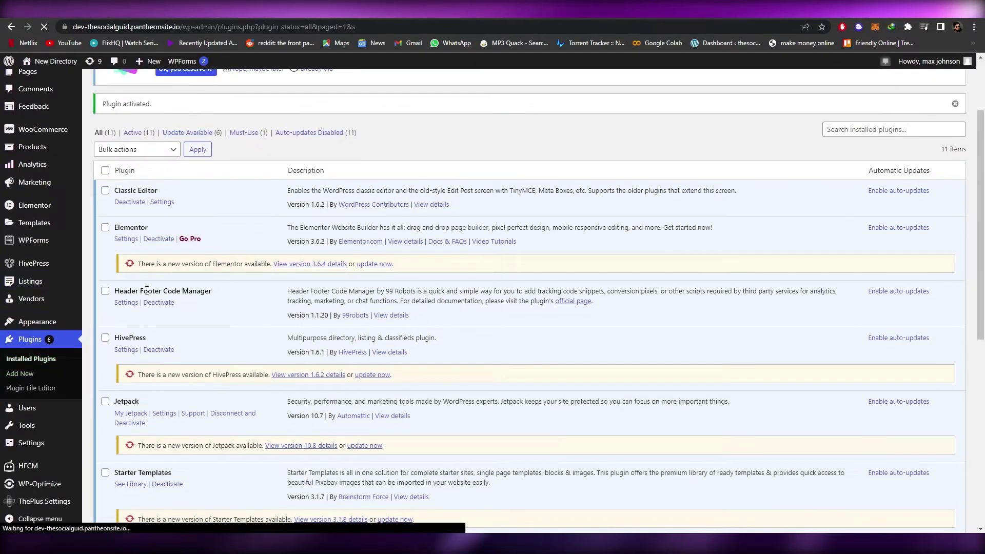
scroll(118, 272, "down", 5)
scroll(118, 272, "down", 4)
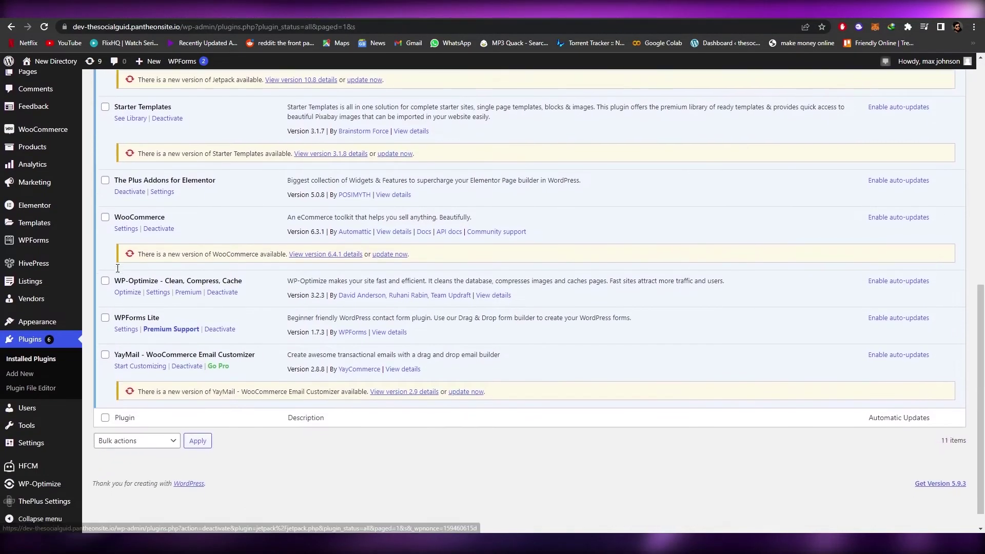
scroll(379, 266, "up", 9)
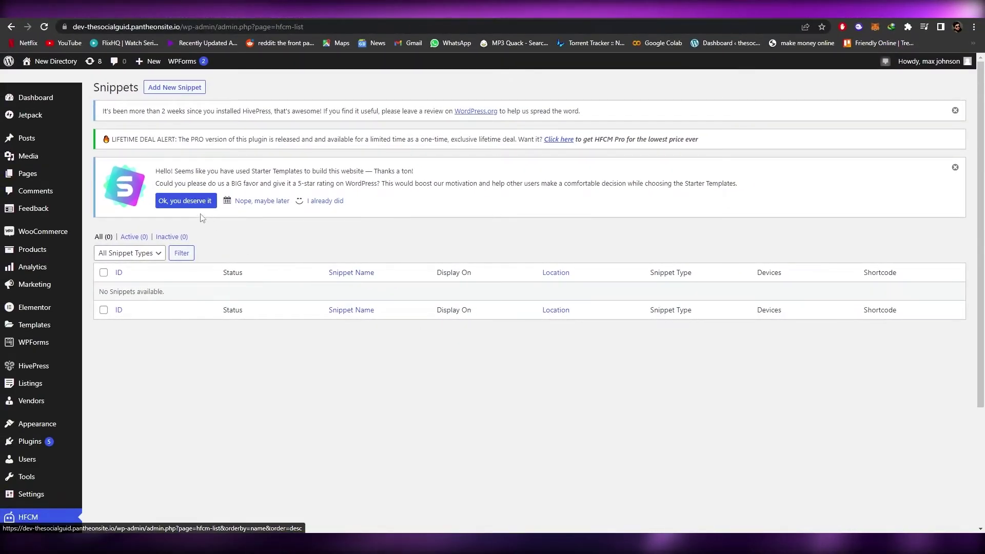
Start a new HFCM snippet named gtag with Javascript type, displayed Site Wide.
left_click(182, 189)
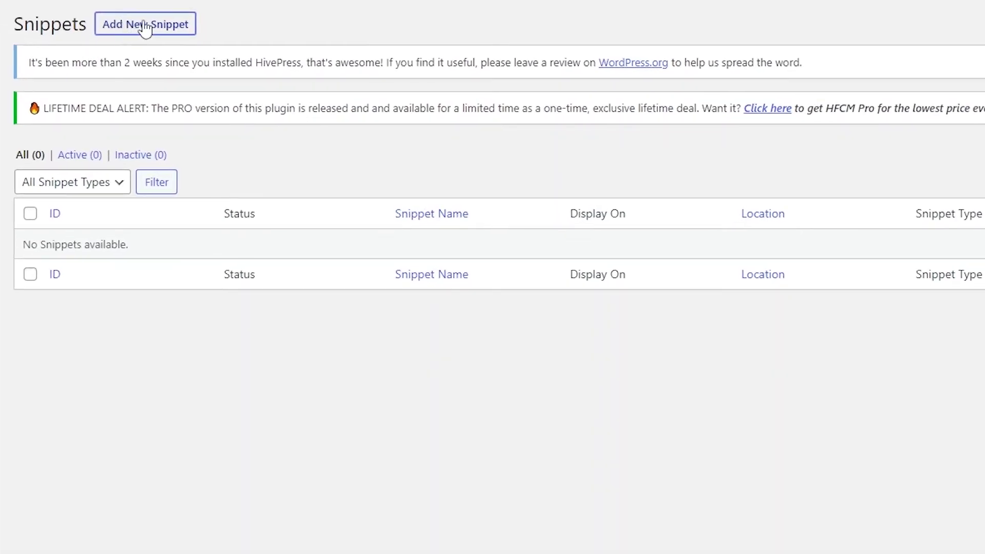
left_click(145, 26)
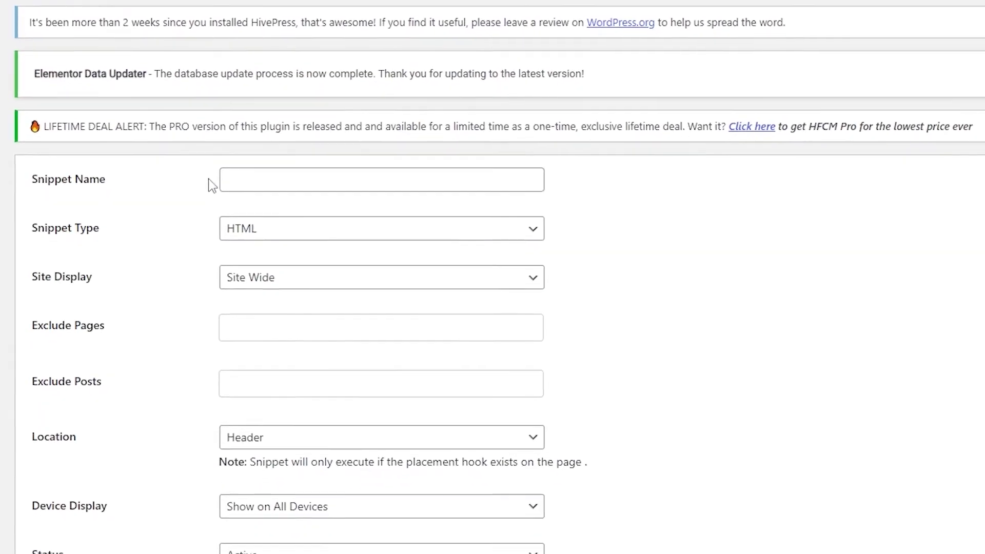
left_click(259, 126)
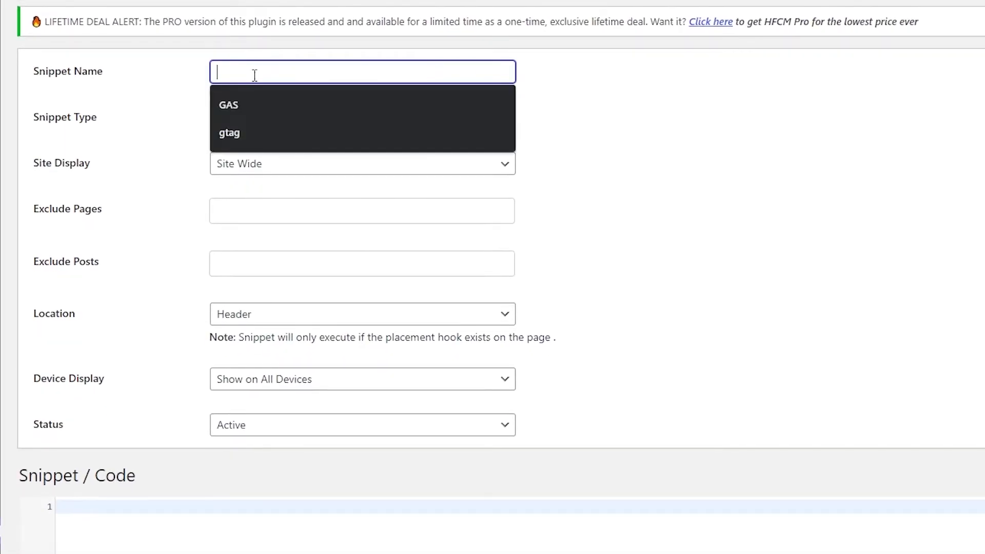
left_click(269, 182)
left_click(267, 128)
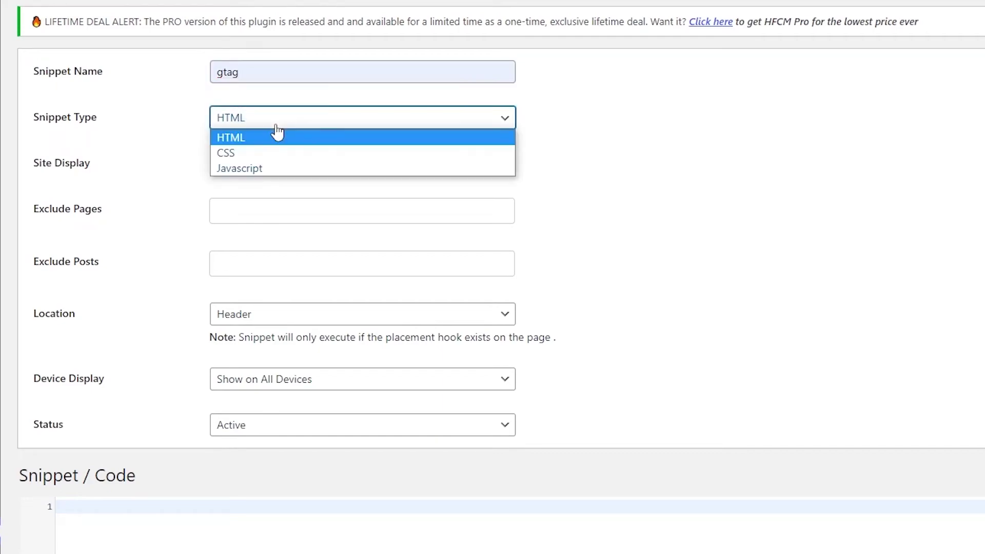
left_click(299, 169)
scroll(220, 172, "down", 3)
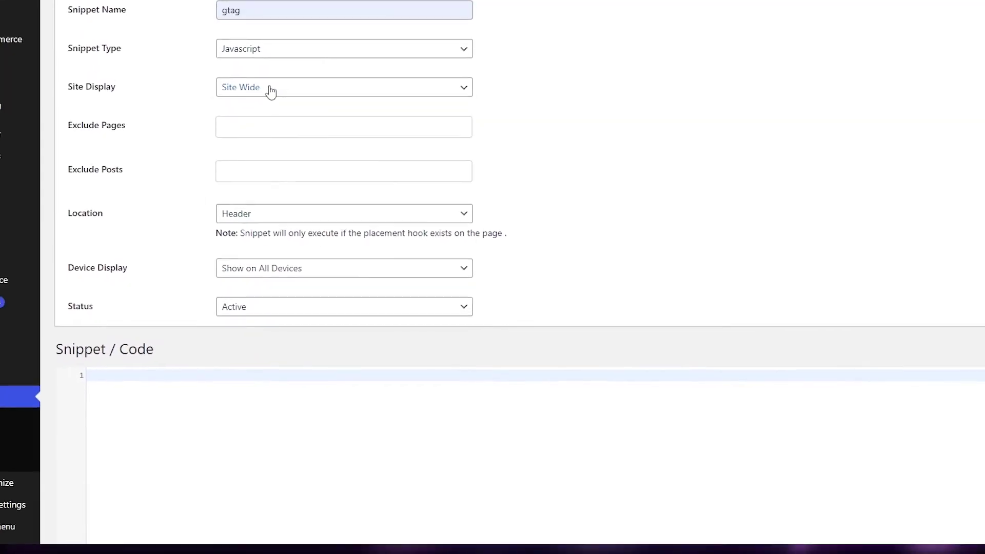
left_click(273, 11)
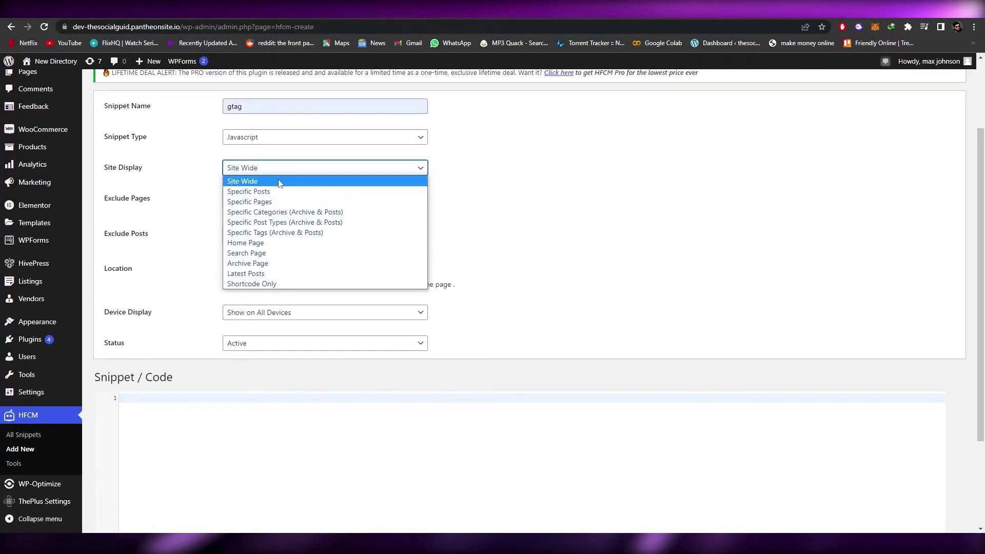
left_click(282, 178)
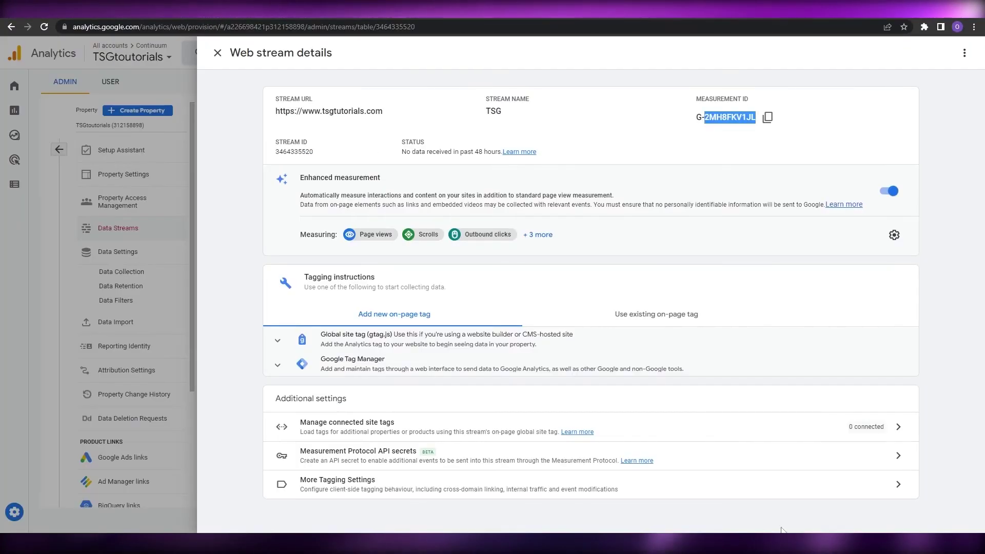
Expand the Global site tag in Google Analytics and select its full code block.
left_click(479, 353)
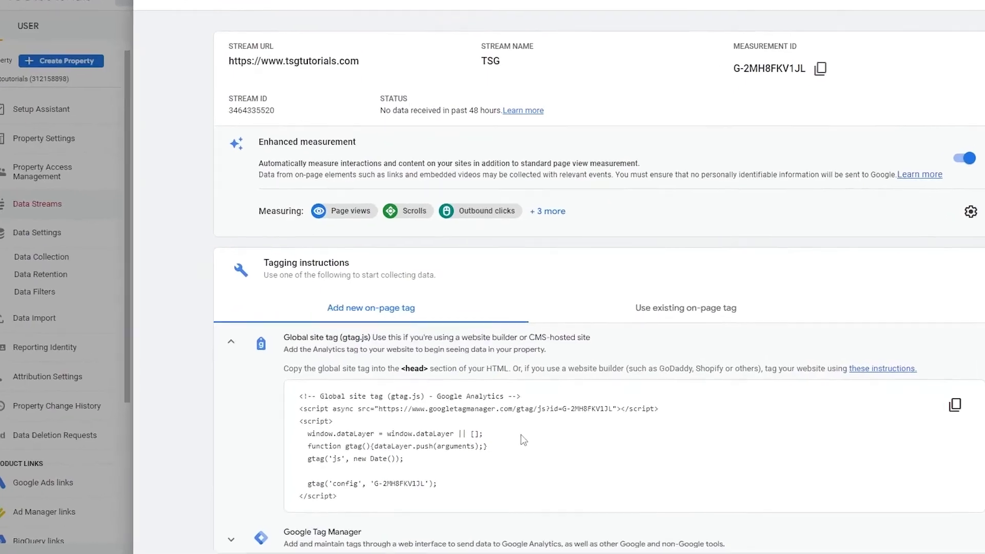
left_click_drag(382, 475, 348, 437)
left_click_drag(248, 326, 215, 235)
key("ctrl+c")
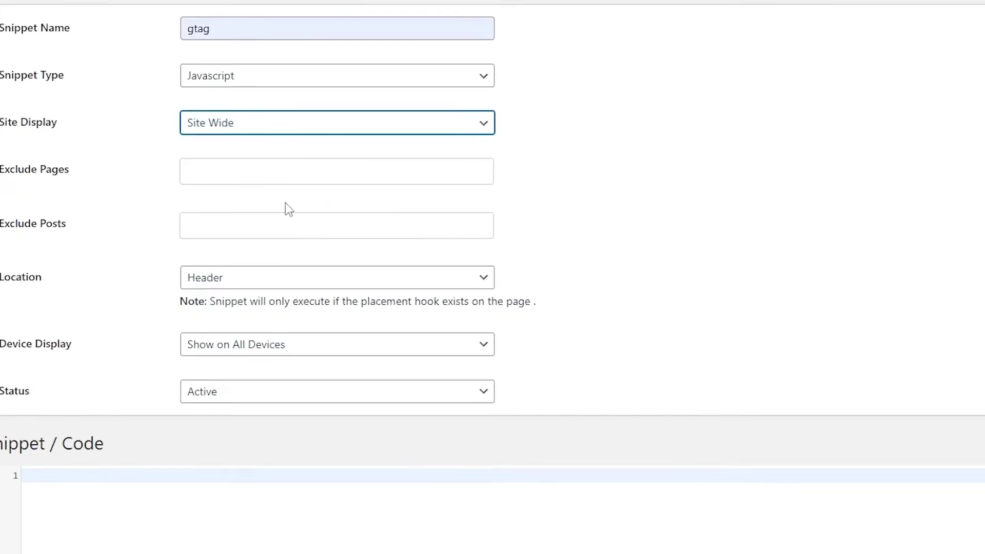
Paste the global site tag code into the gtag snippet with Header location, then close GA's stream details.
scroll(190, 386, "down", 3)
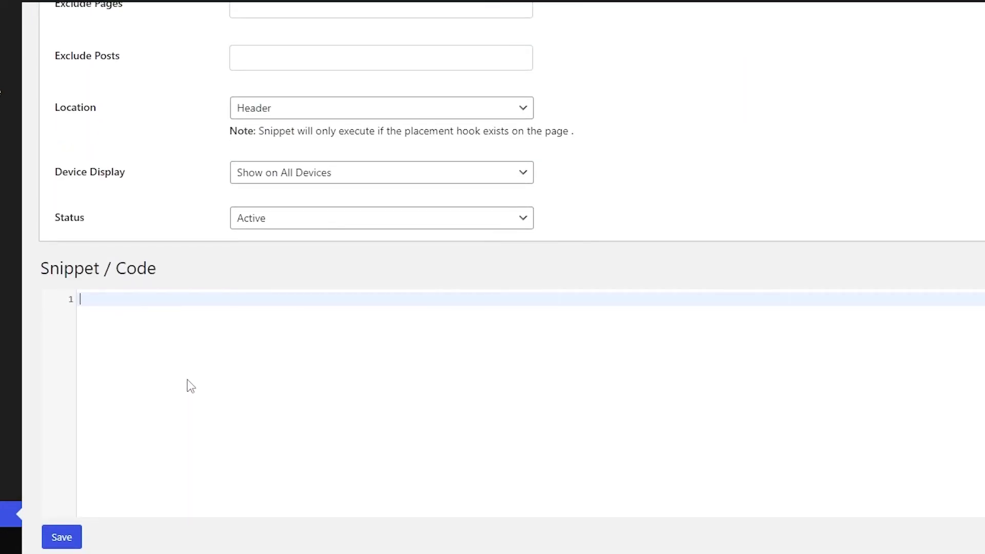
key("ctrl+v")
scroll(301, 392, "up", 4)
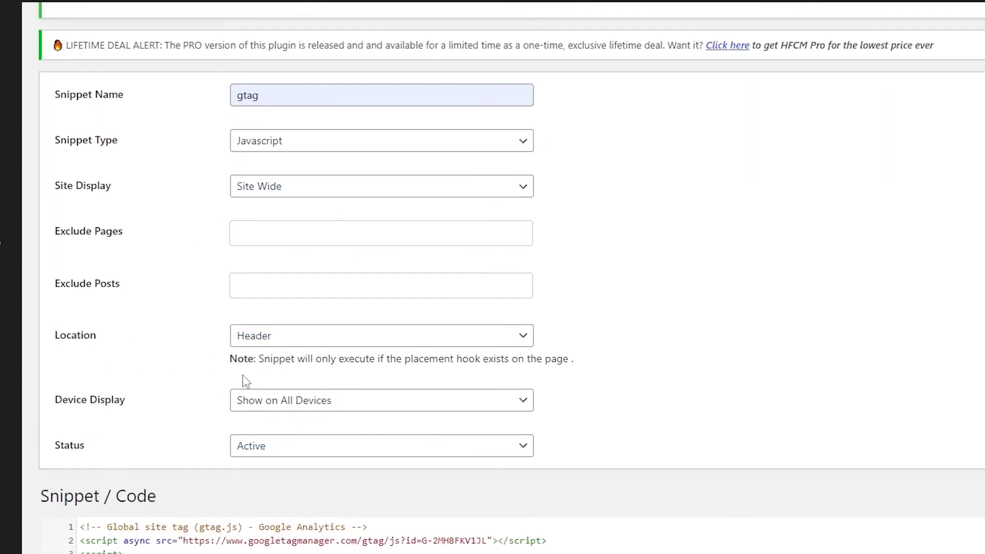
left_click(339, 341)
left_click(317, 345)
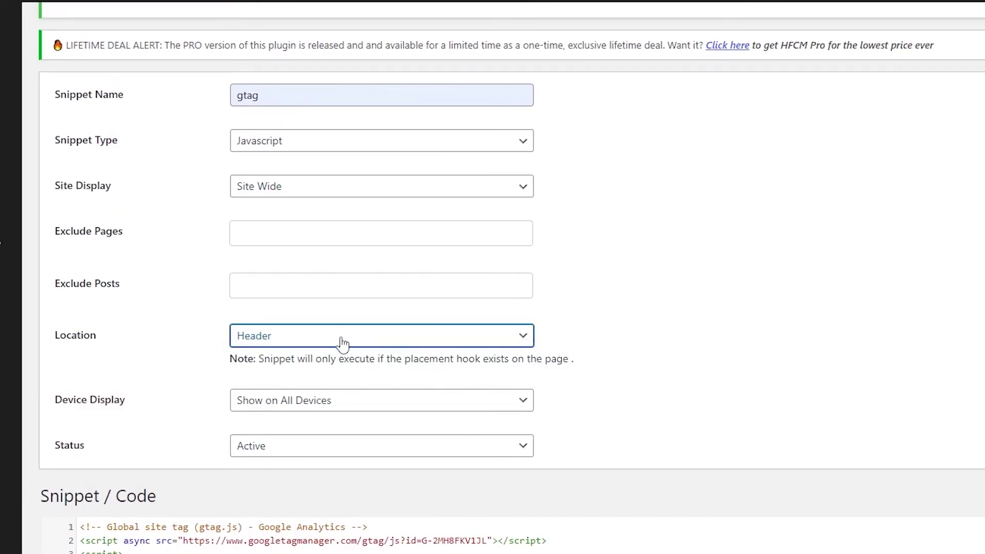
scroll(359, 380, "down", 4)
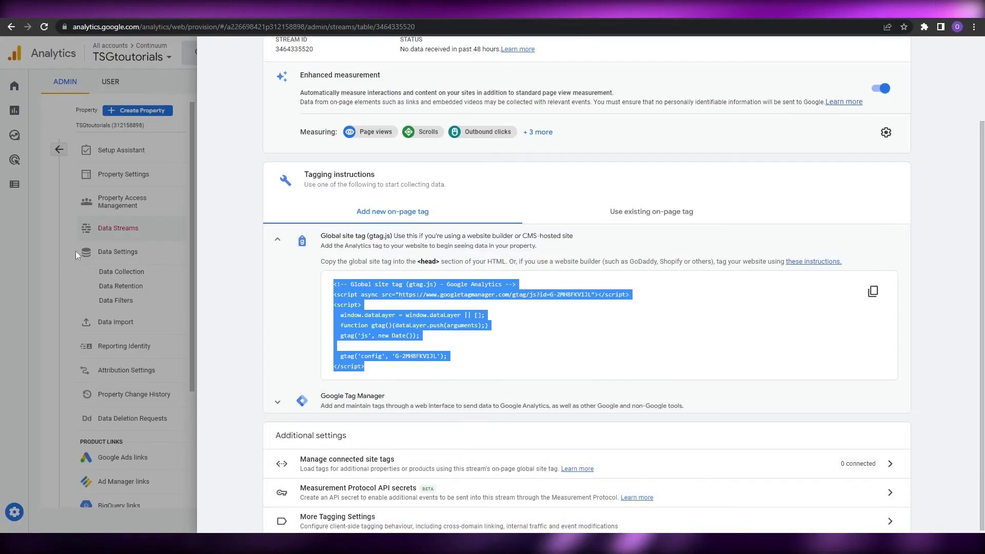
left_click(160, 118)
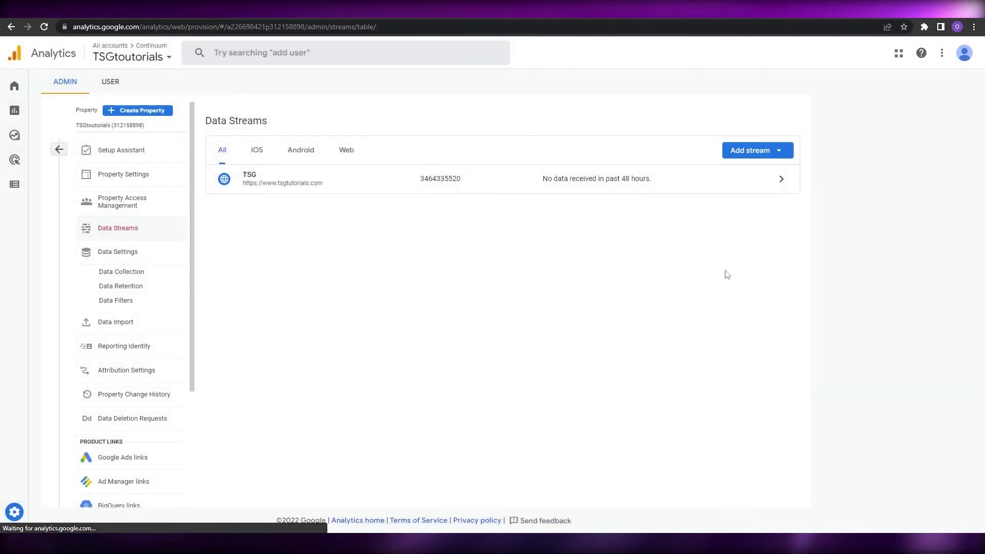